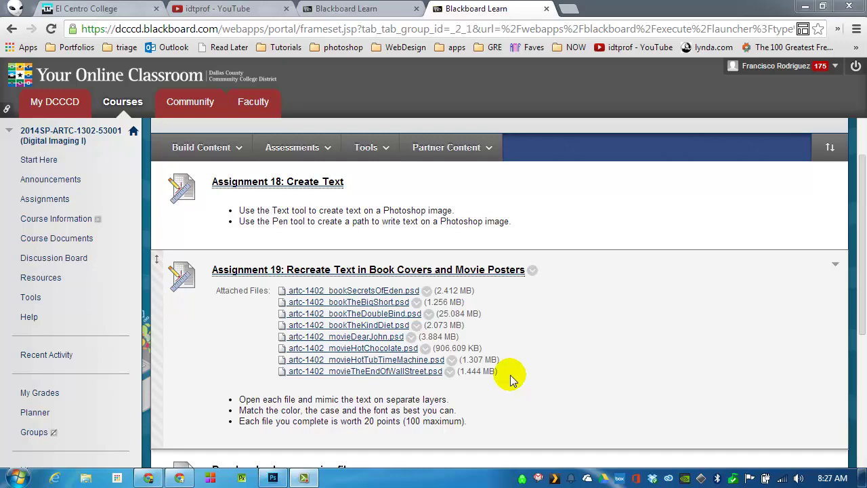
Switch from the Blackboard Learn Assignment 19 page to the empty Photoshop window.
left_click(273, 479)
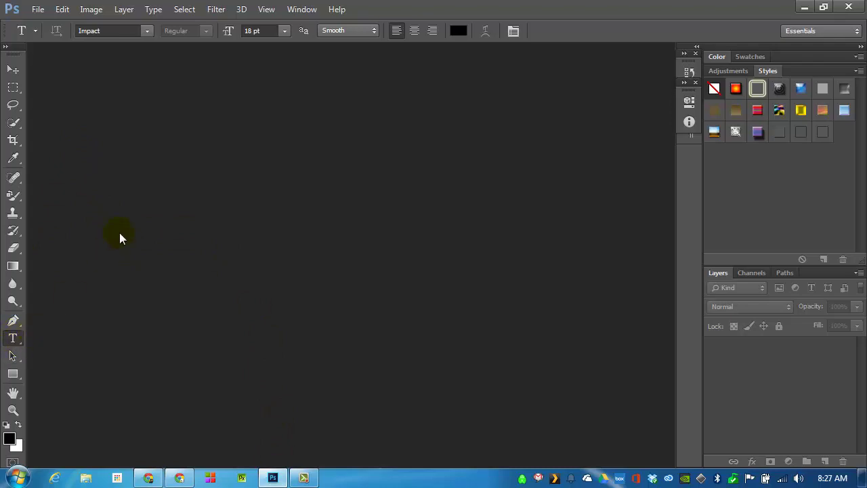
Create a new document from the Web preset: 800 × 600 px, 72 ppi, white background.
left_click(37, 11)
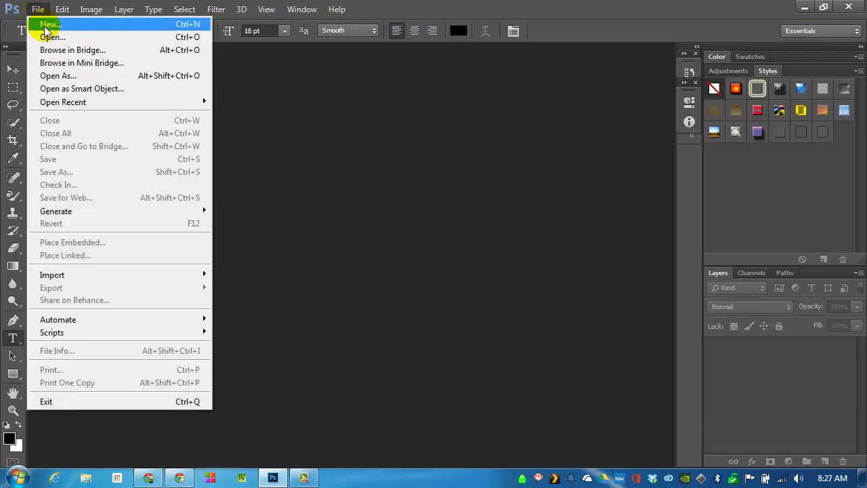
left_click(50, 24)
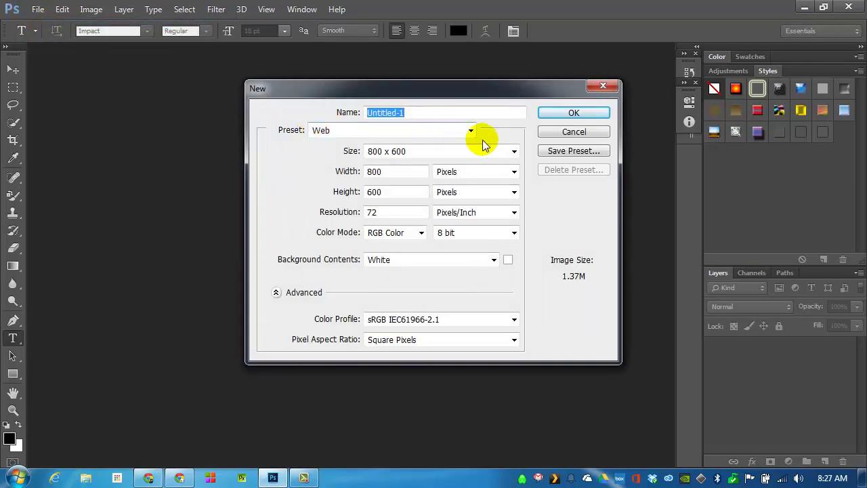
left_click(466, 131)
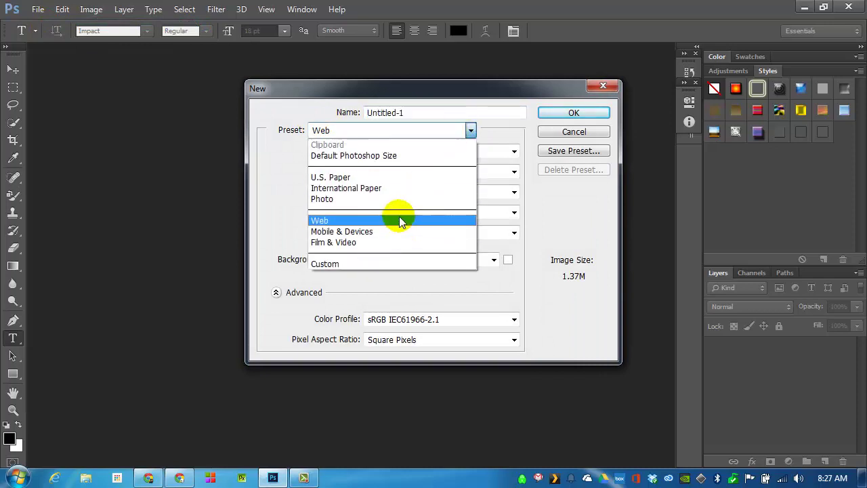
left_click(399, 220)
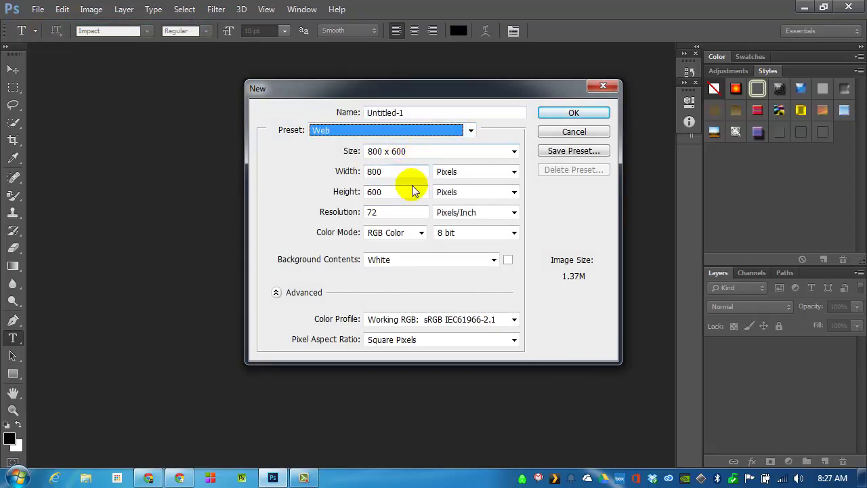
left_click(575, 113)
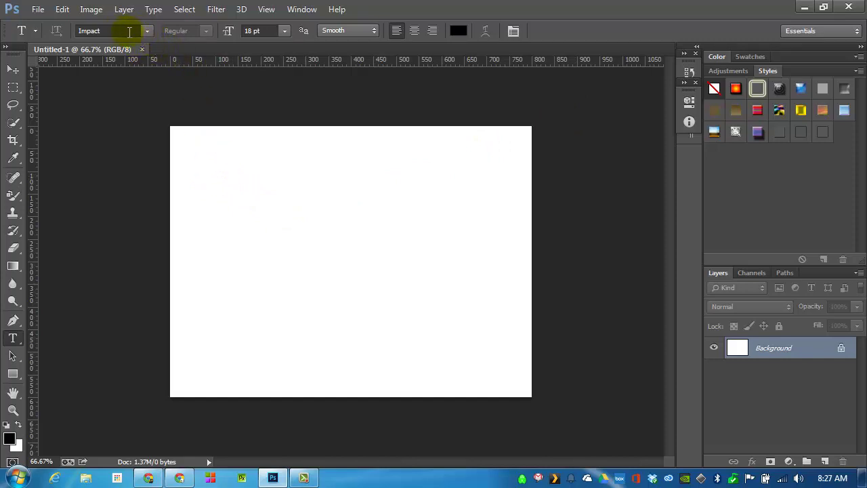
left_click(145, 31)
left_click(147, 31)
left_click(459, 32)
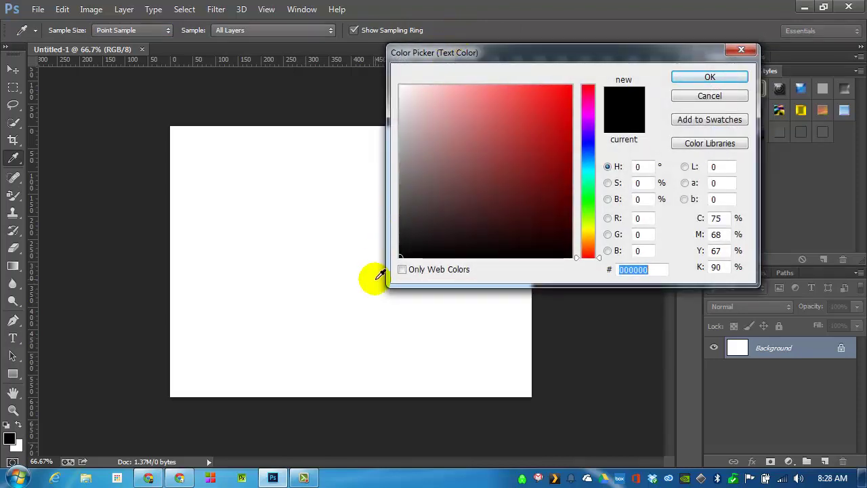
left_click(705, 75)
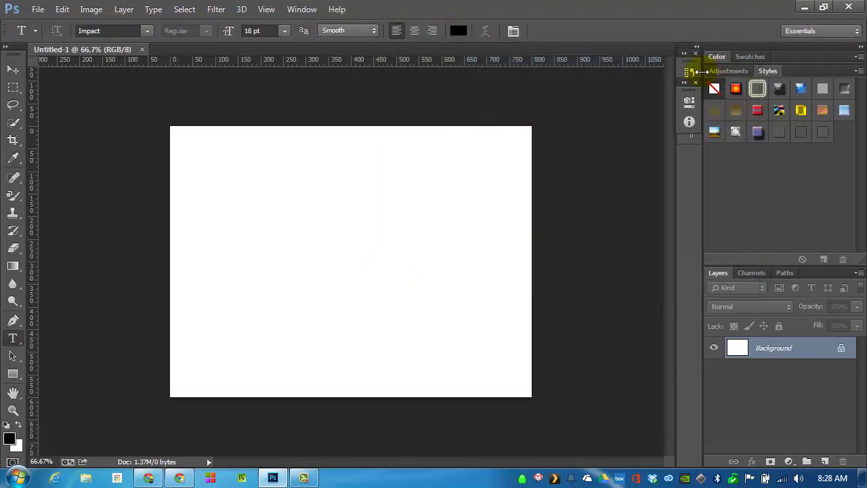
left_click(7, 425)
left_click(303, 10)
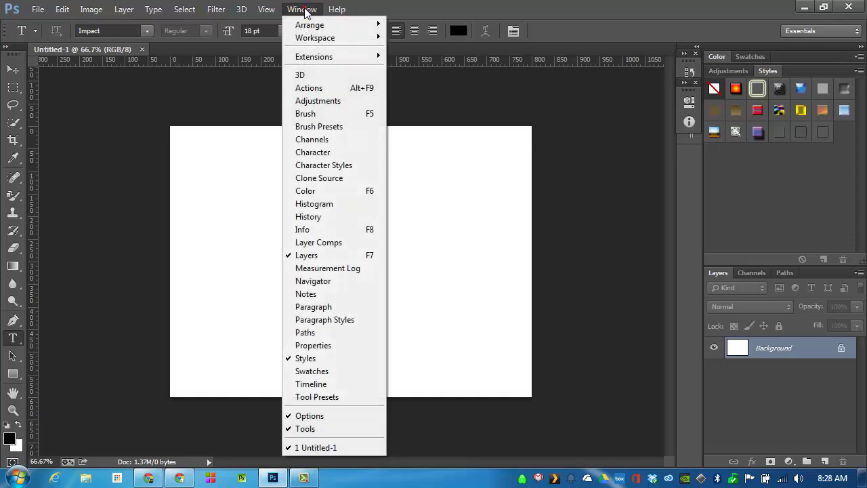
left_click(323, 150)
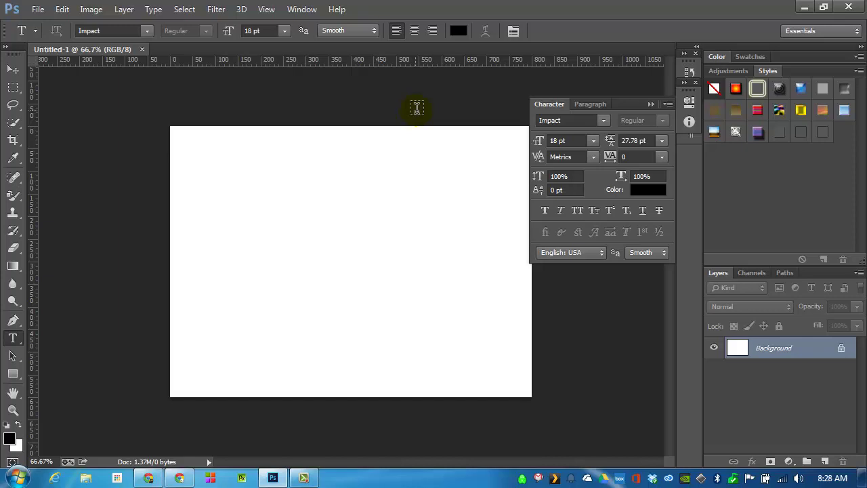
left_click(649, 106)
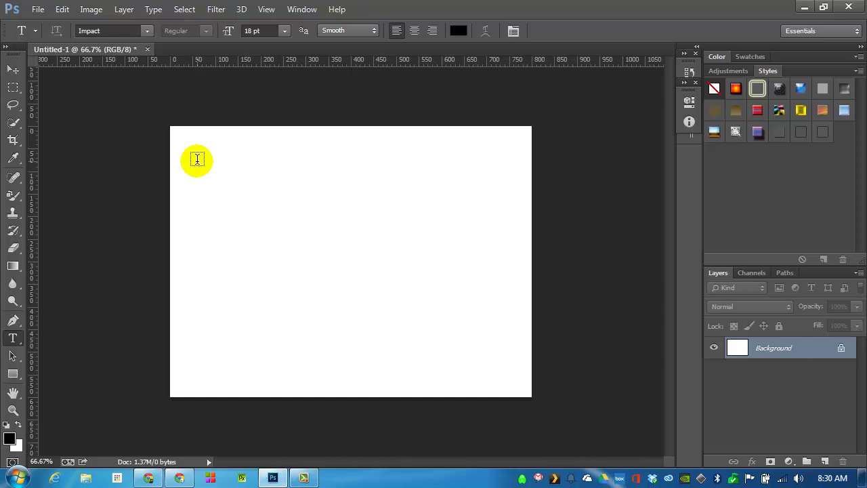
Add two Impact text layers, 'Sample Text' at top-left and 'This is a second line' below it.
left_click(197, 159)
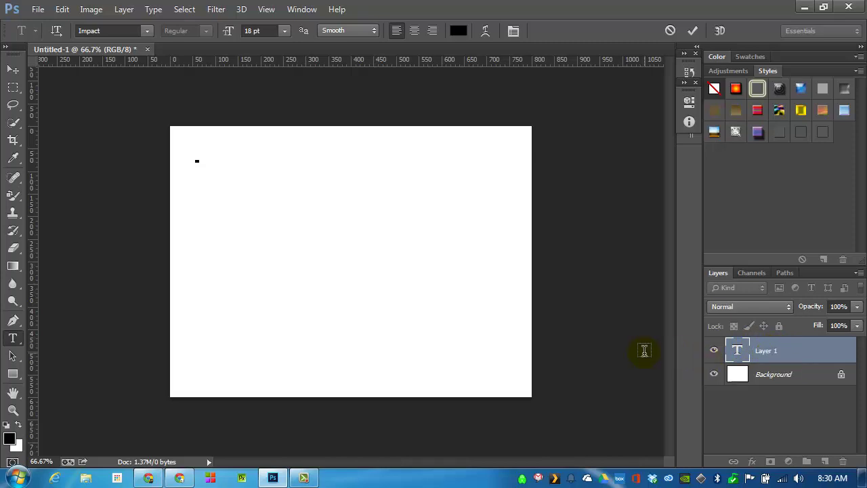
type("Sam")
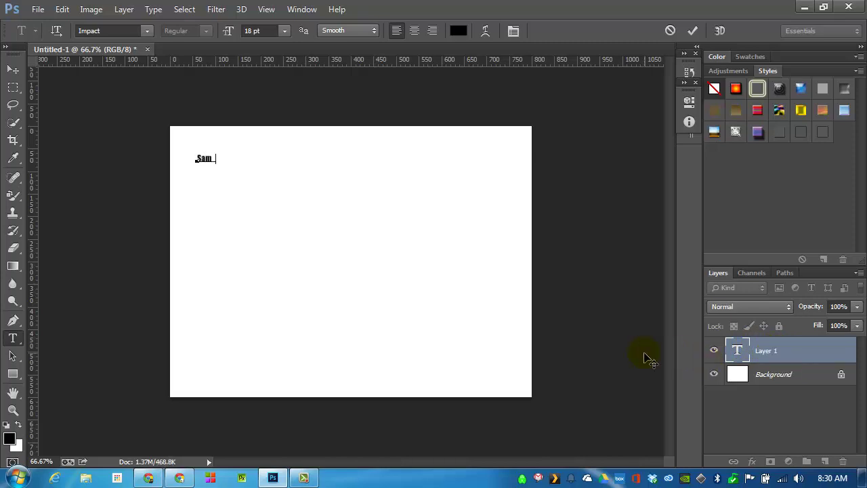
type("ple Text")
left_click(770, 352)
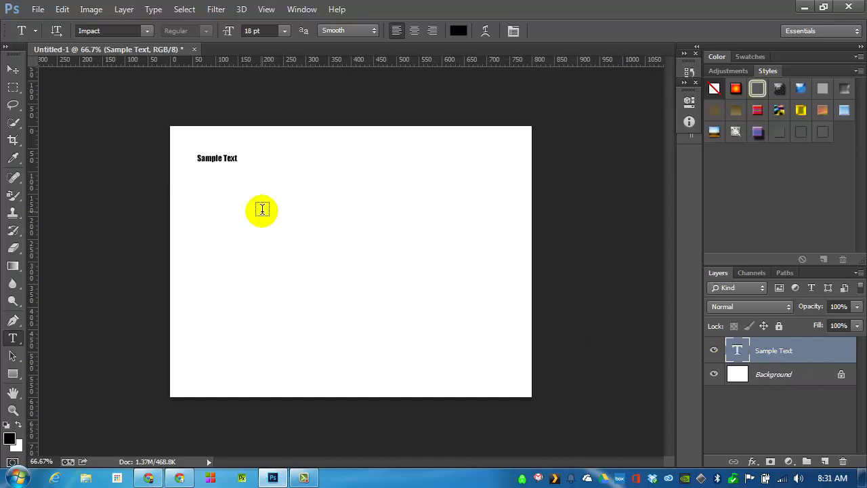
left_click(226, 210)
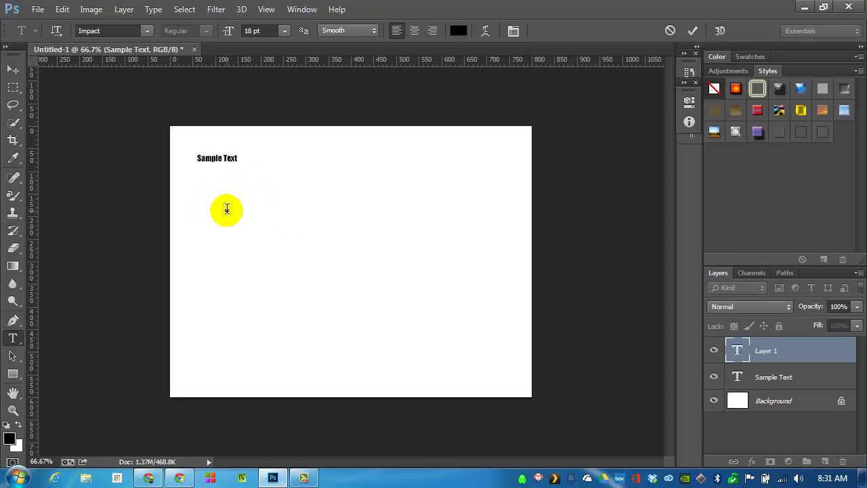
type("This is a second line")
Try new positions for both text layers, then delete the 'This is a second line' layer.
left_click(789, 376)
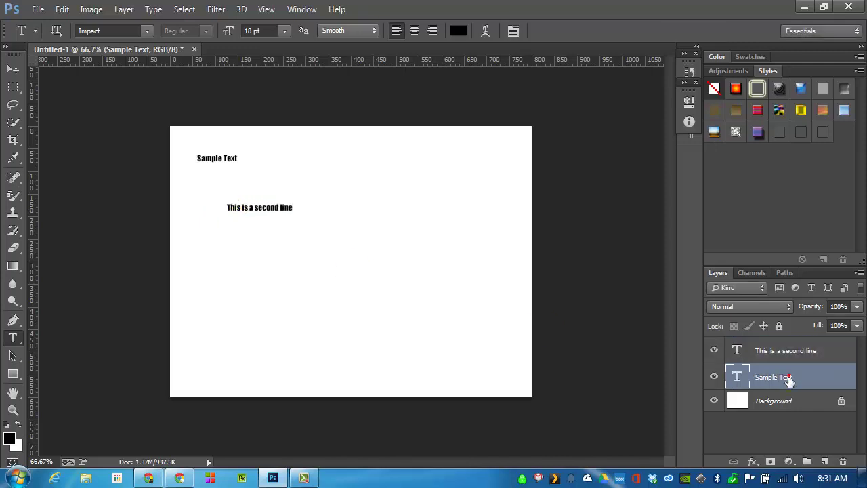
left_click(798, 358)
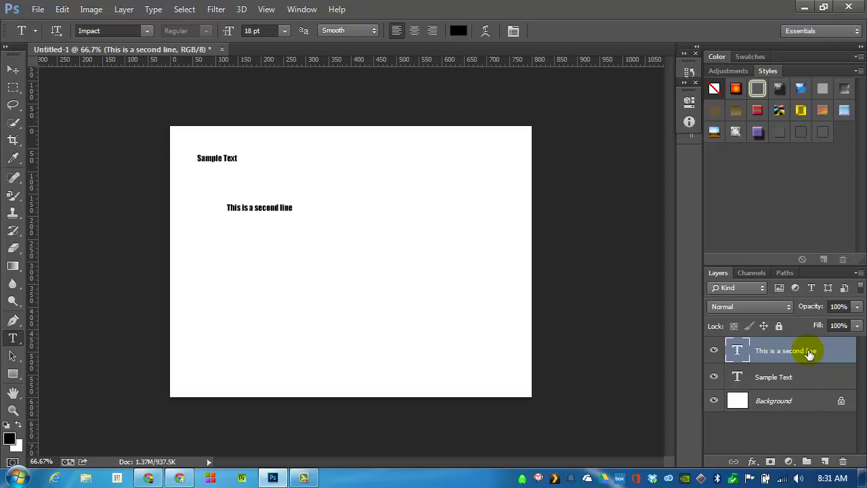
left_click(13, 68)
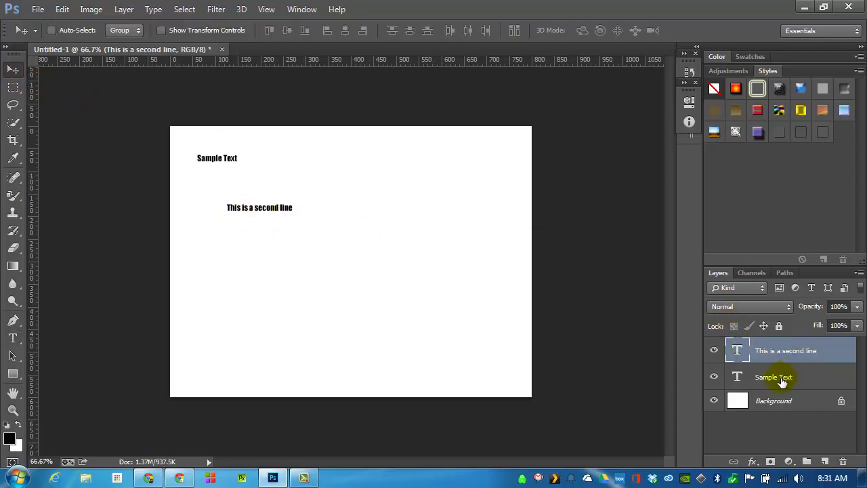
left_click(784, 377)
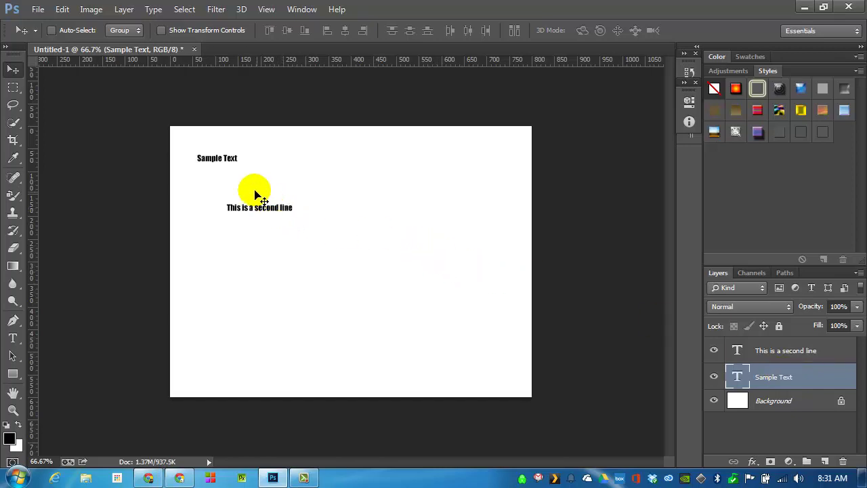
left_click_drag(234, 163, 235, 284)
left_click(772, 351)
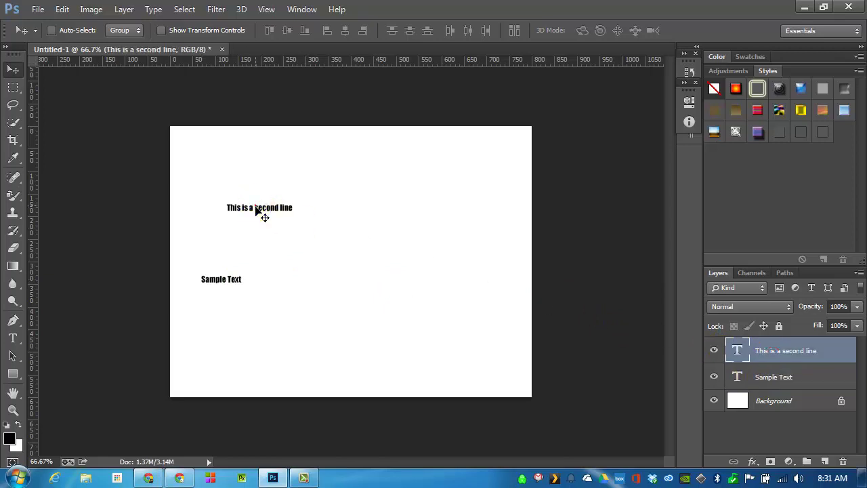
left_click_drag(256, 207, 229, 258)
left_click_drag(811, 351, 842, 461)
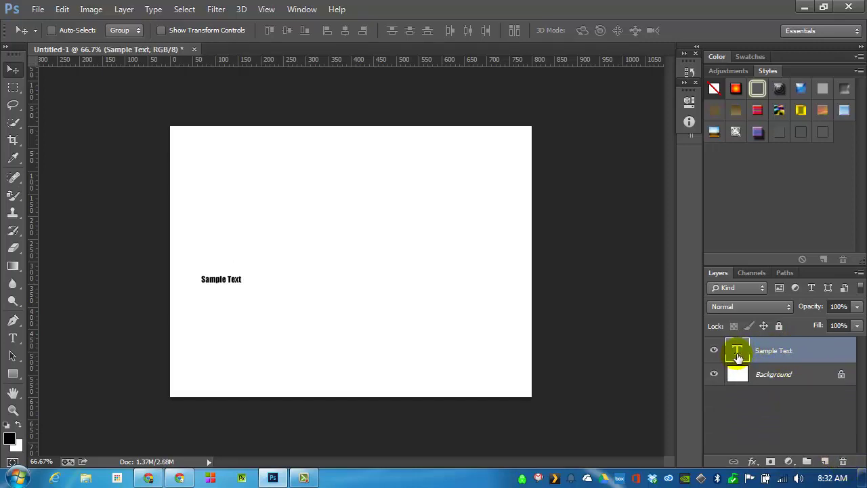
Enlarge 'Sample Text' to 72 pt and move it near the canvas top-left.
double_click(737, 352)
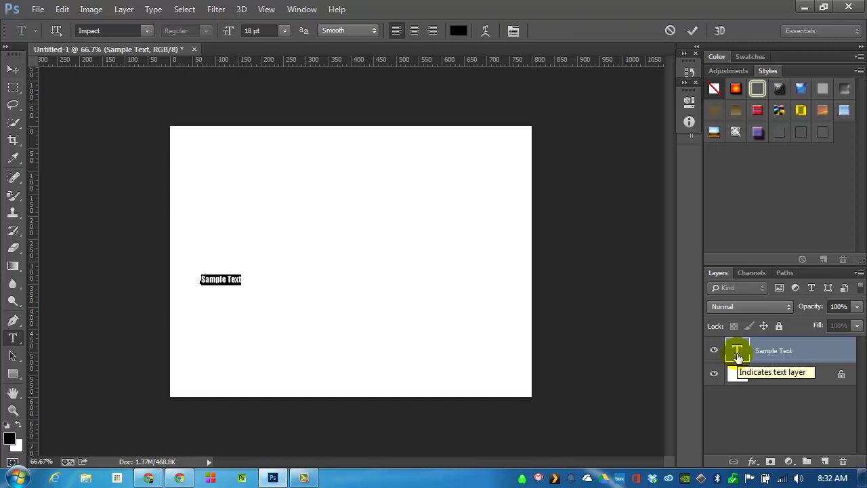
left_click(283, 32)
left_click(274, 260)
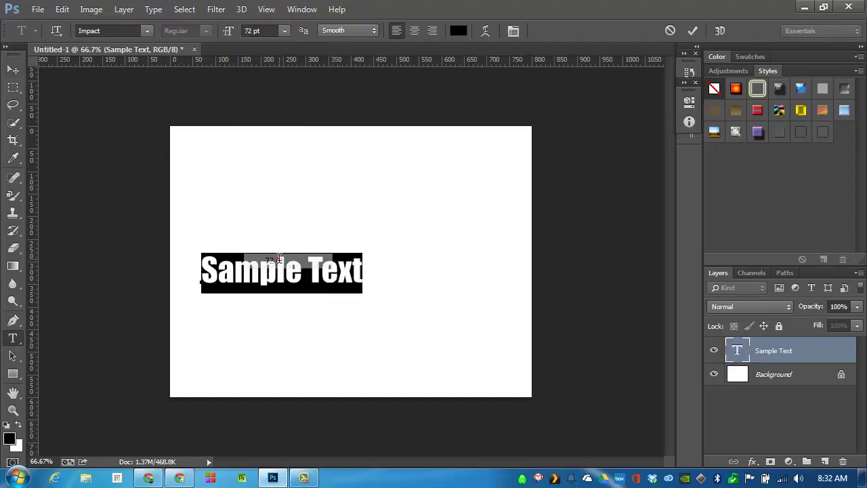
left_click(13, 69)
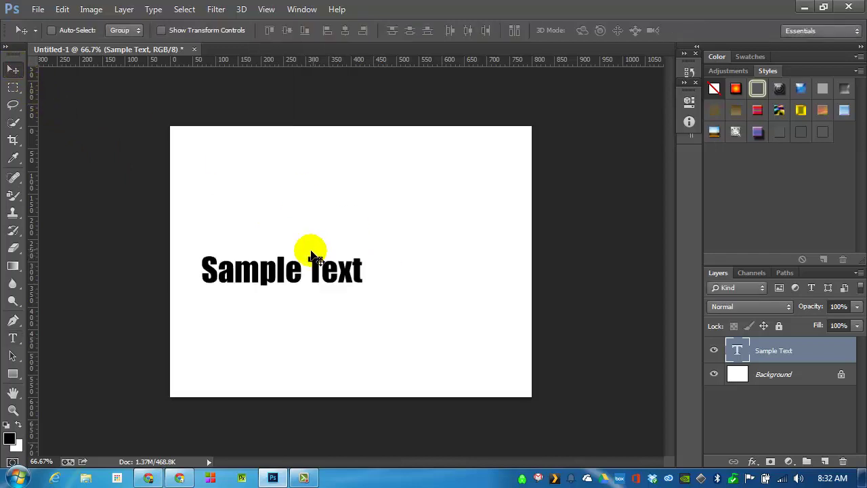
left_click_drag(291, 284, 283, 175)
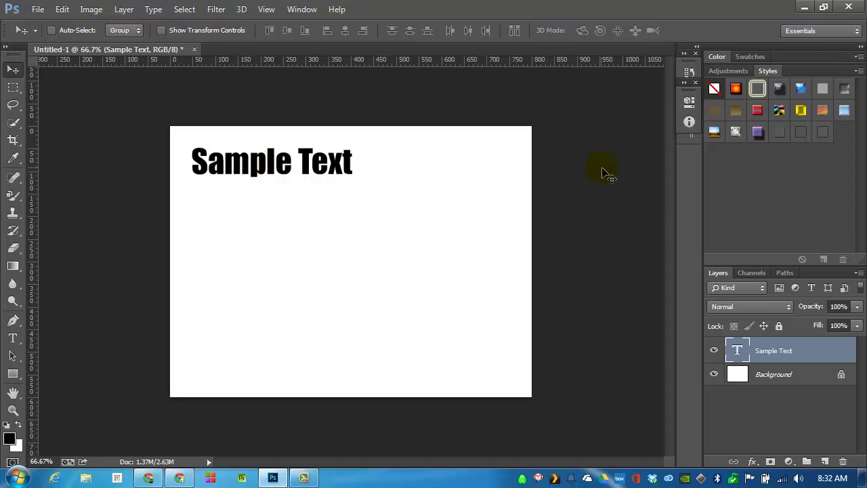
Give 'Sample Text' a Drop Shadow effect with the shadow pushed farther from the text.
left_click(736, 88)
left_click(735, 110)
left_click(714, 88)
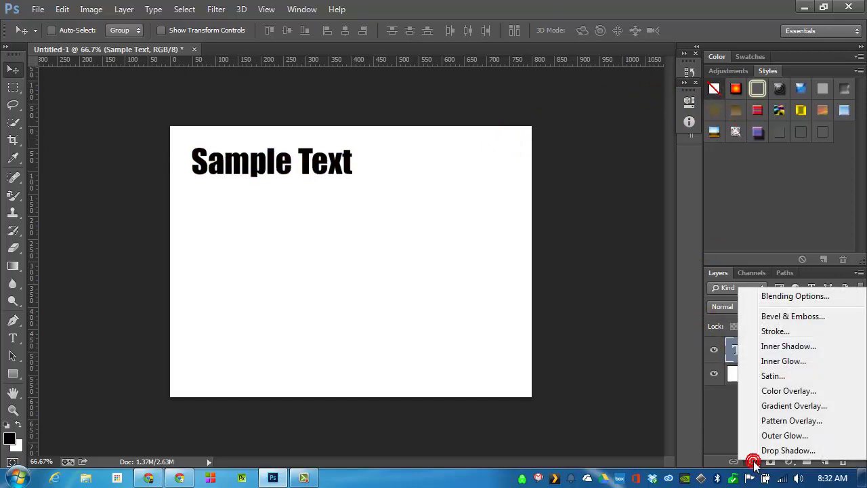
left_click(764, 449)
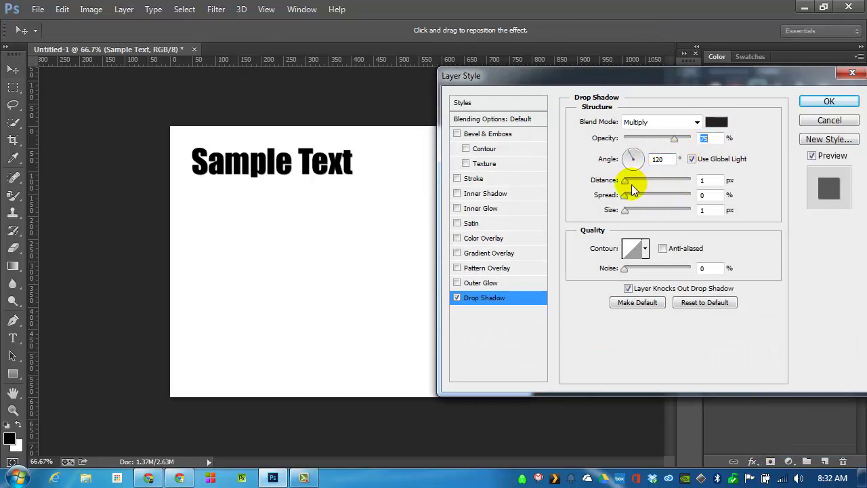
left_click_drag(625, 182, 634, 211)
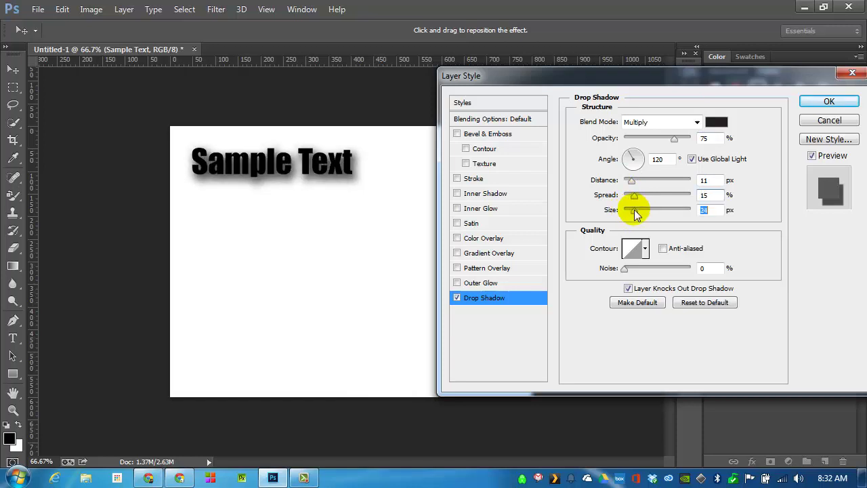
left_click(822, 103)
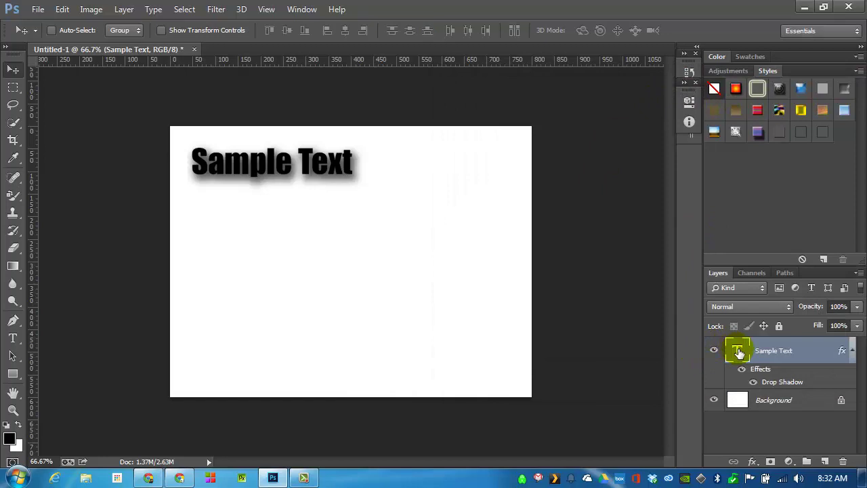
Recolour the title pure red (ff0000) and nudge it slightly up and left.
double_click(739, 351)
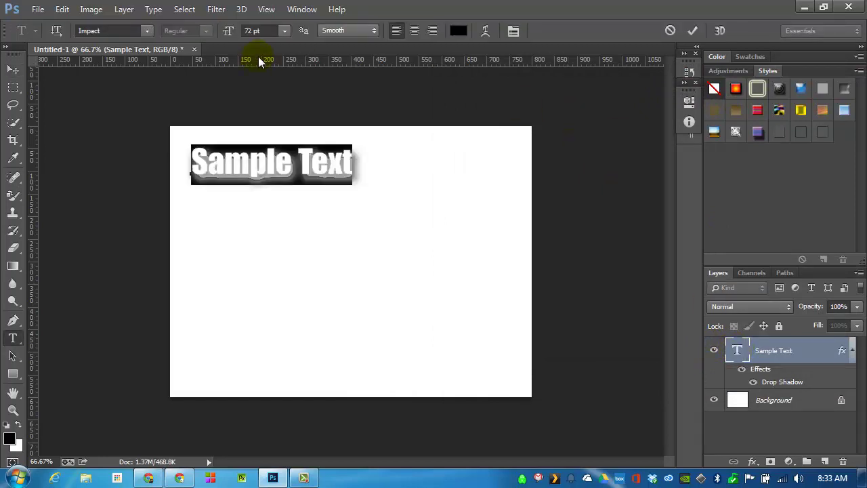
left_click(459, 32)
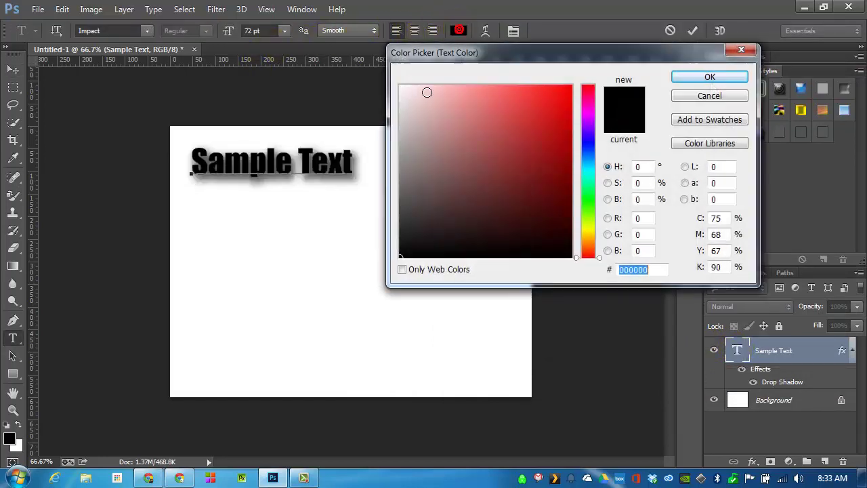
left_click_drag(548, 128, 587, 74)
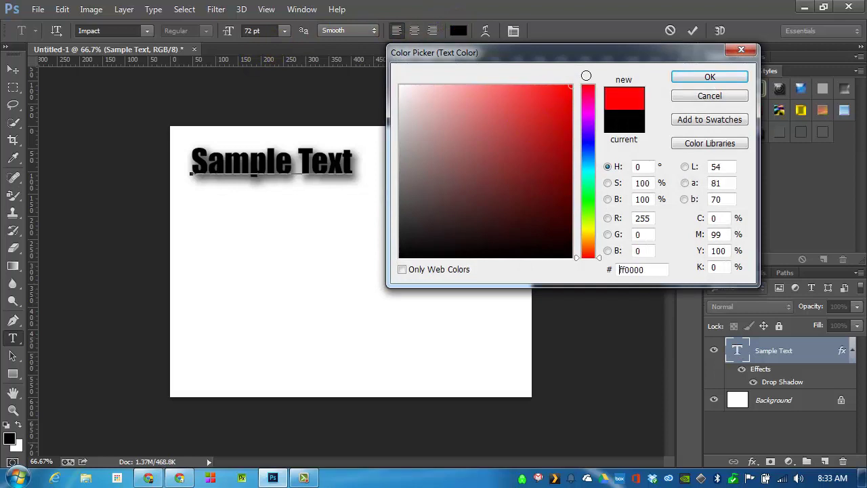
left_click(698, 74)
left_click(12, 69)
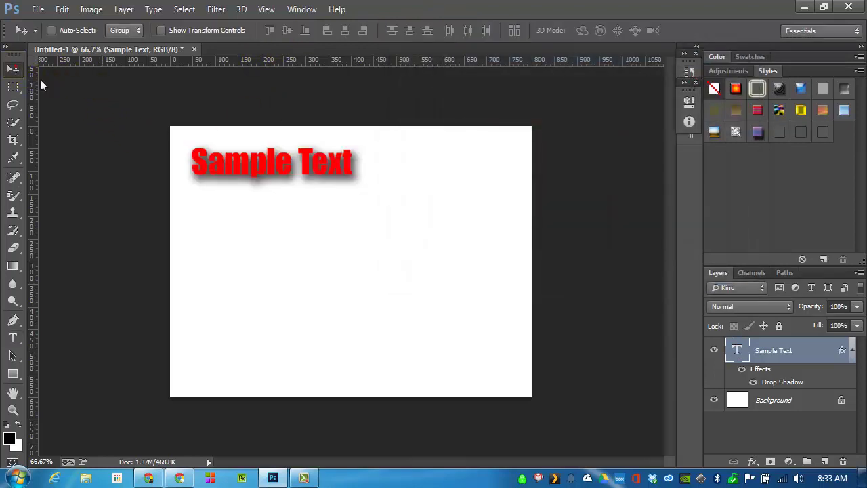
mouse_move(270, 160)
left_mouse_down()
mouse_move(252, 156)
mouse_move(262, 150)
left_mouse_up()
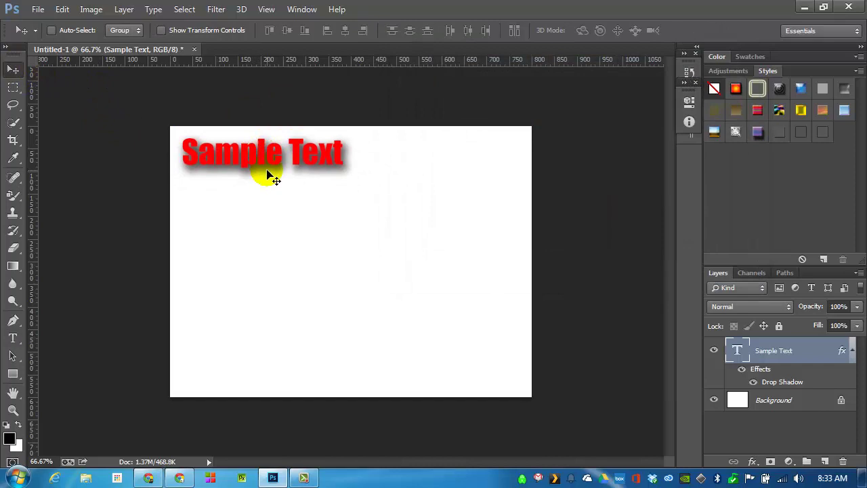
Draw a paragraph text box below the title and type 'Now is the time for all'.
left_click(12, 338)
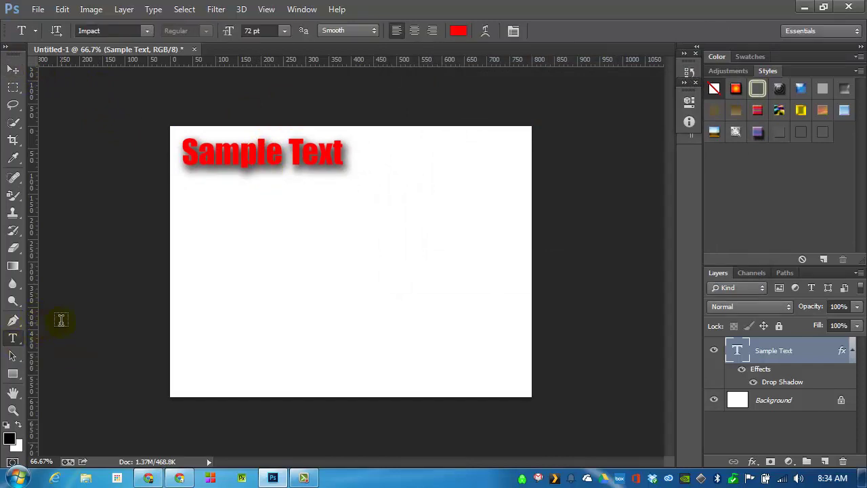
left_click(188, 196)
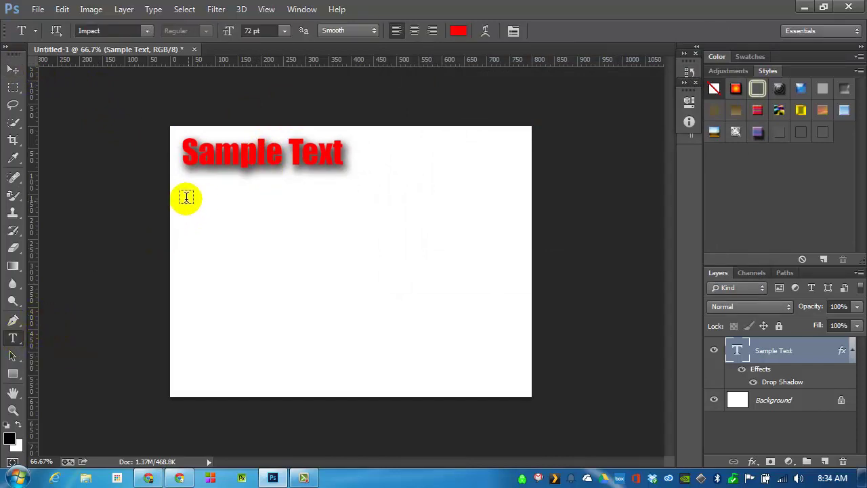
left_click(188, 196)
left_click_drag(188, 197, 385, 292)
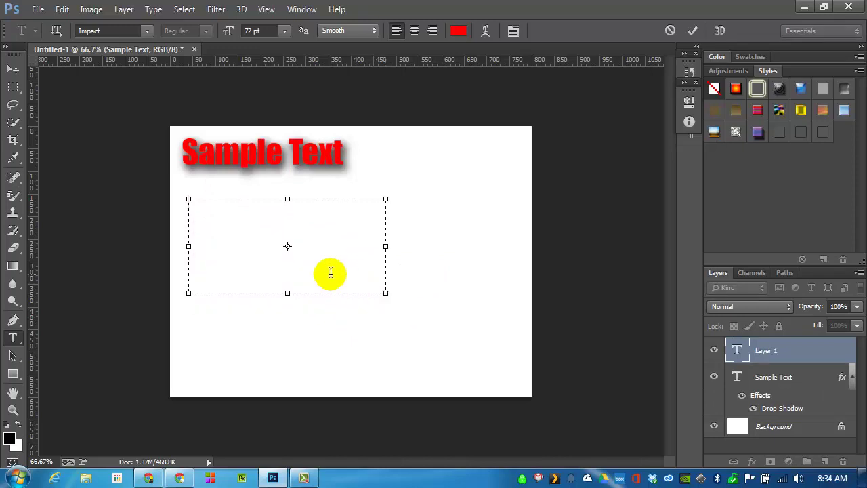
type("NO")
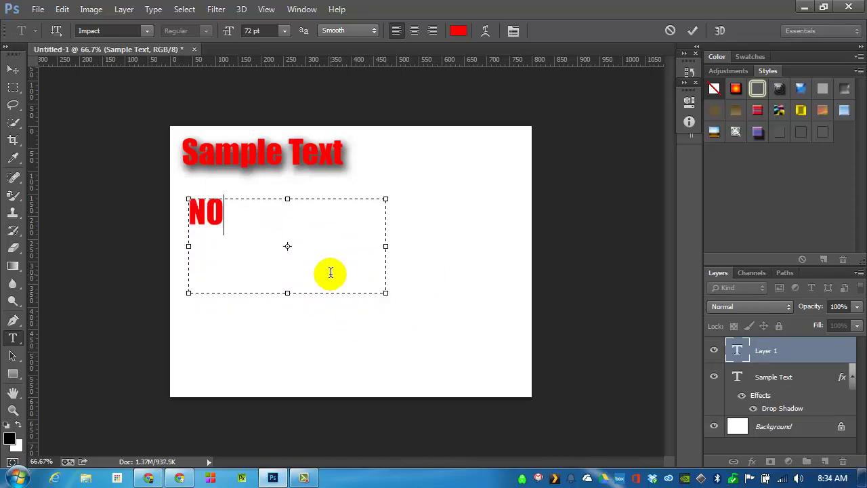
key("BackSpace")
type("ow is the time for all")
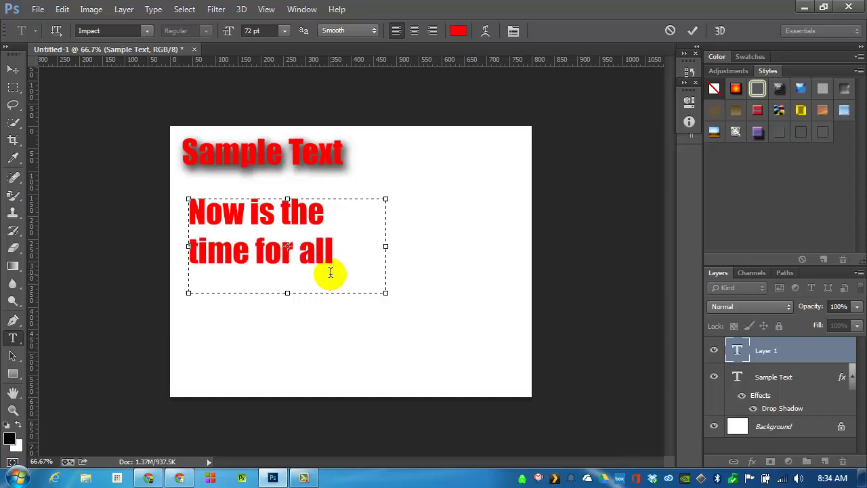
key("ctrl+Return")
key("v")
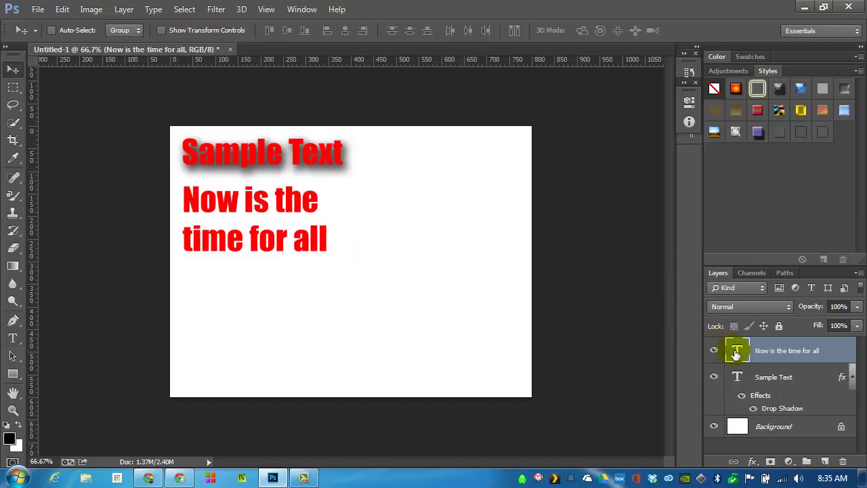
Widen the box, continue the sentence with 'good men to come to the…', and enlarge it to show every line.
double_click(737, 352)
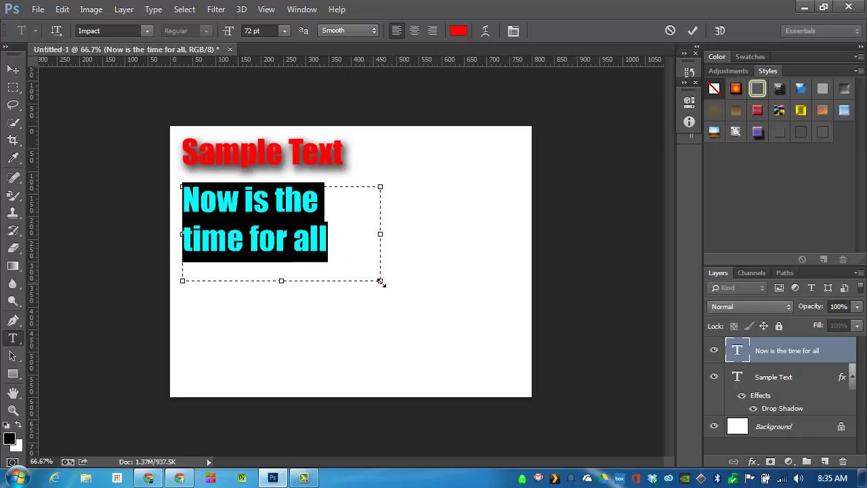
left_click_drag(380, 280, 519, 289)
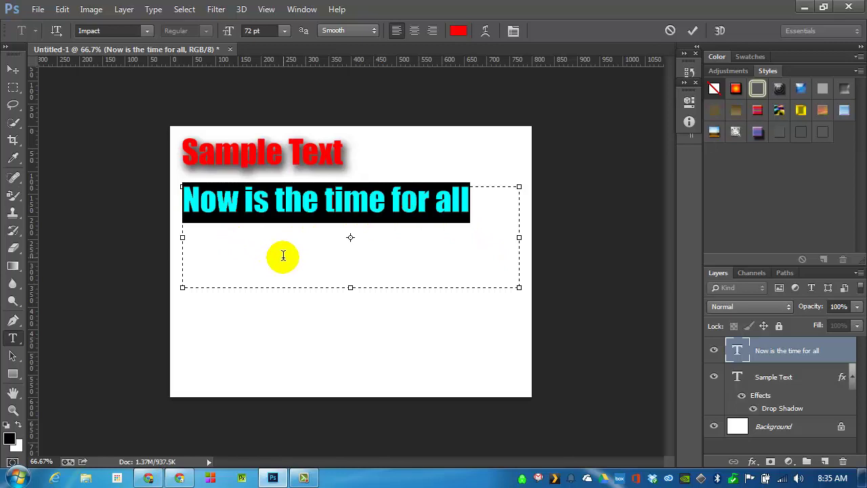
left_click(475, 200)
type("good m")
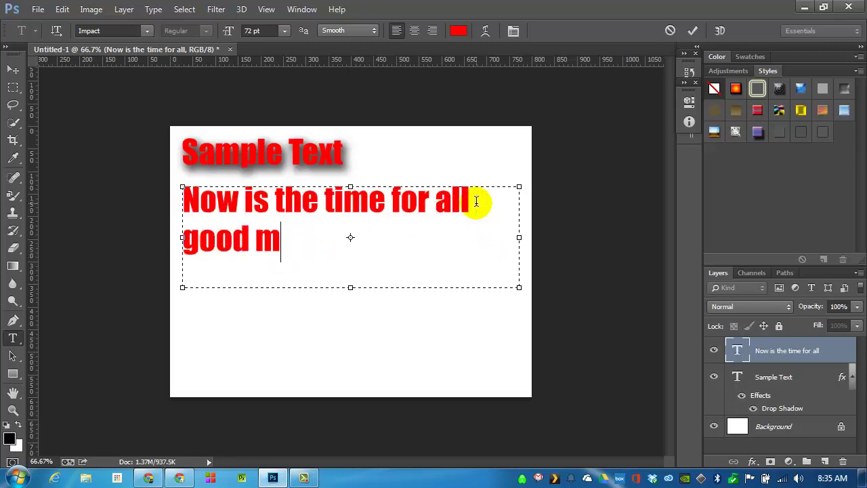
type("en t  come to the")
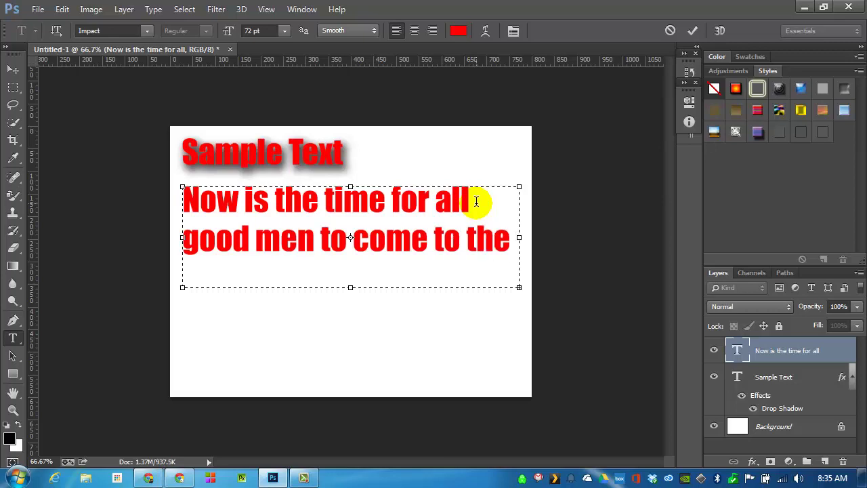
left_click(350, 287)
left_click_drag(351, 290, 350, 329)
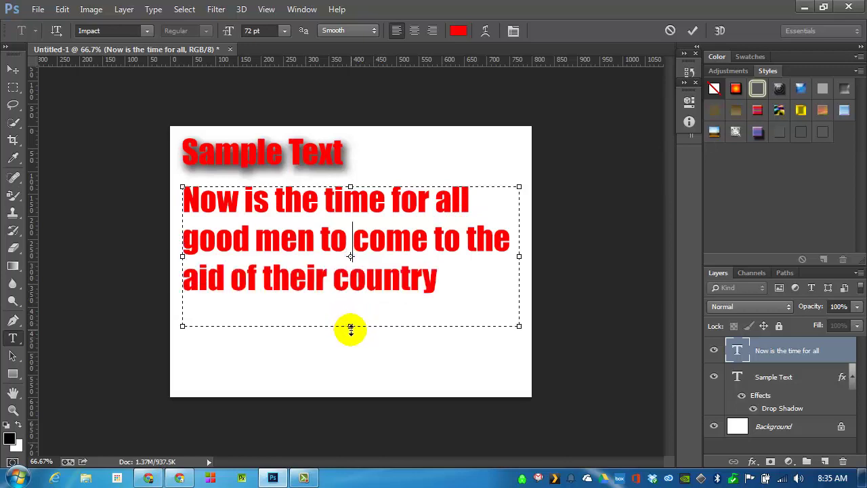
left_click(13, 70)
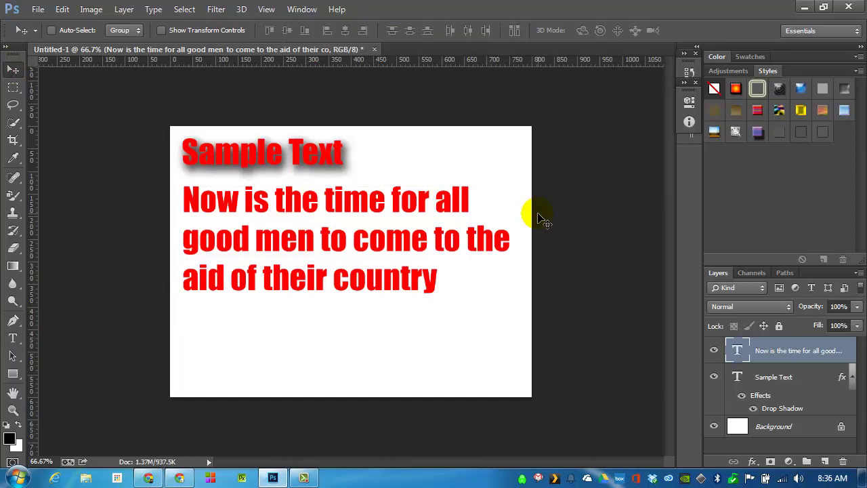
Draw a two-anchor straight path from the lower left sloping down toward the bottom centre.
left_click(14, 324)
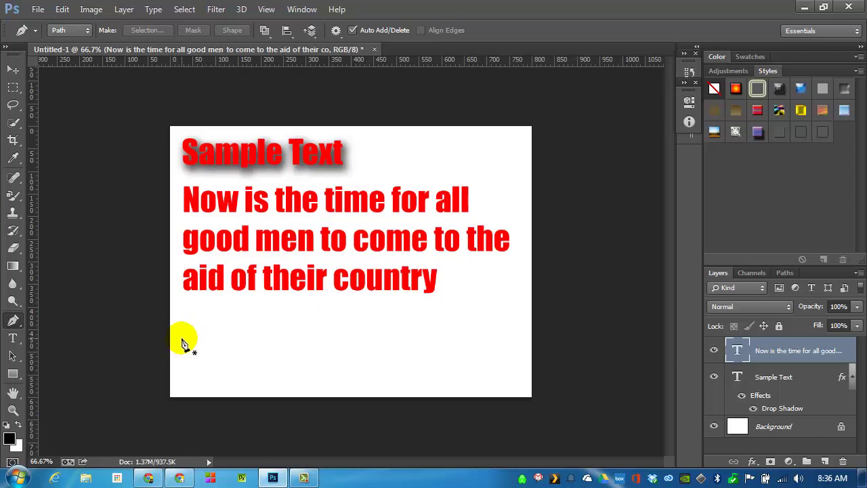
left_click(181, 338)
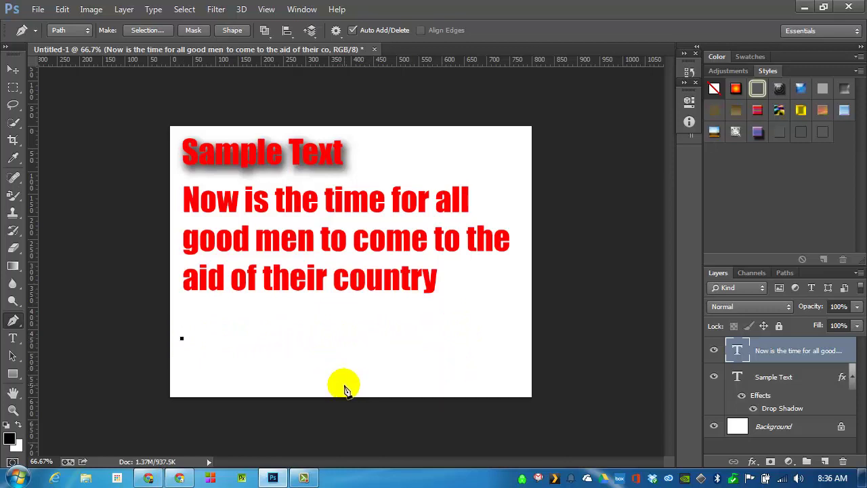
left_click(345, 388)
Type red 'Sloping' along the path from its left end, then shift it slightly into place.
left_click(14, 338)
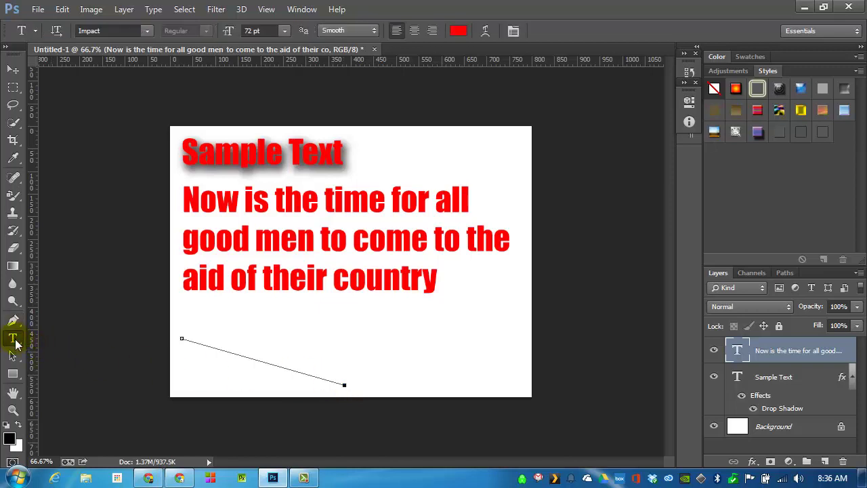
right_click(14, 338)
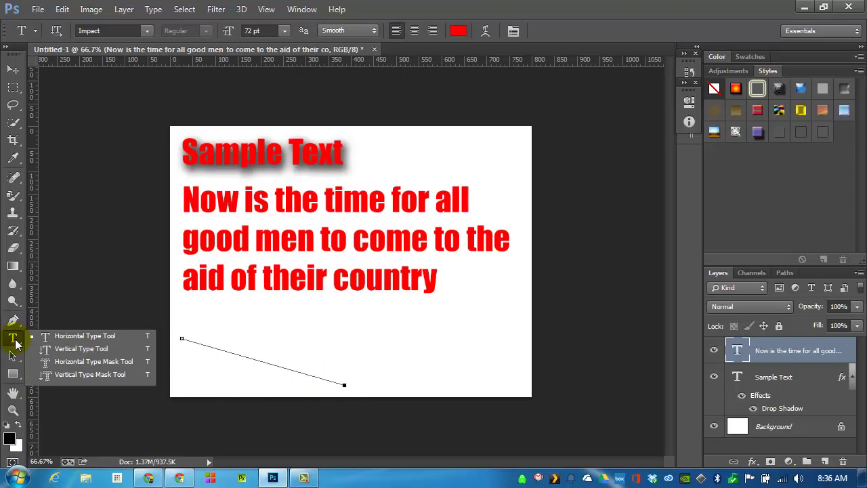
left_click(17, 344)
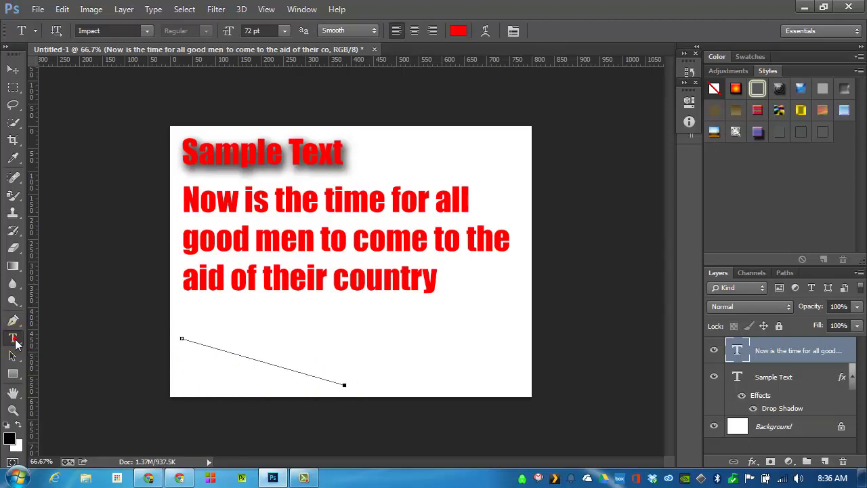
left_click(194, 338)
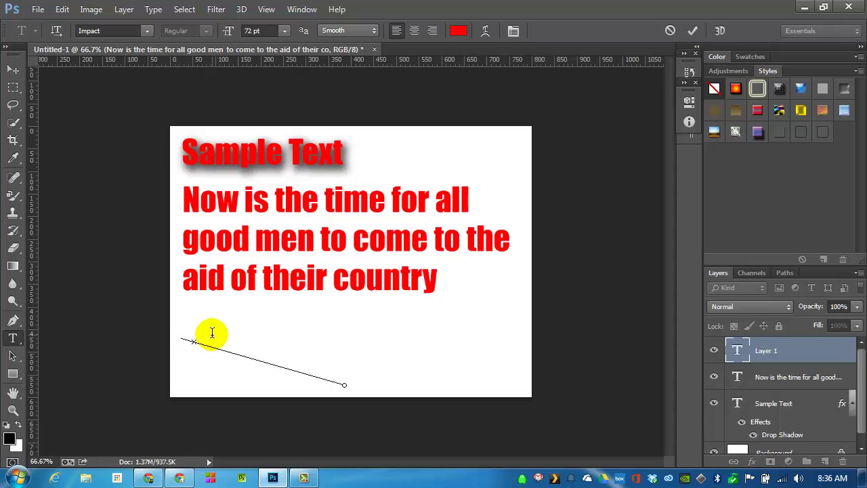
type("Sloping")
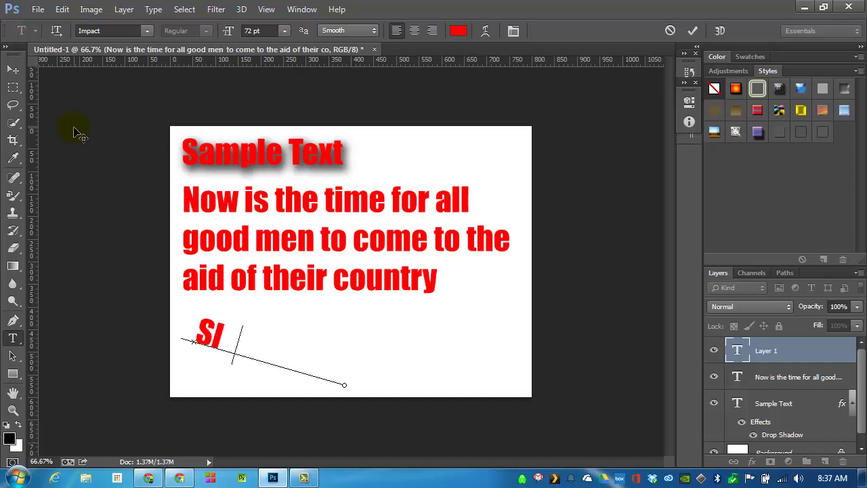
left_click(12, 69)
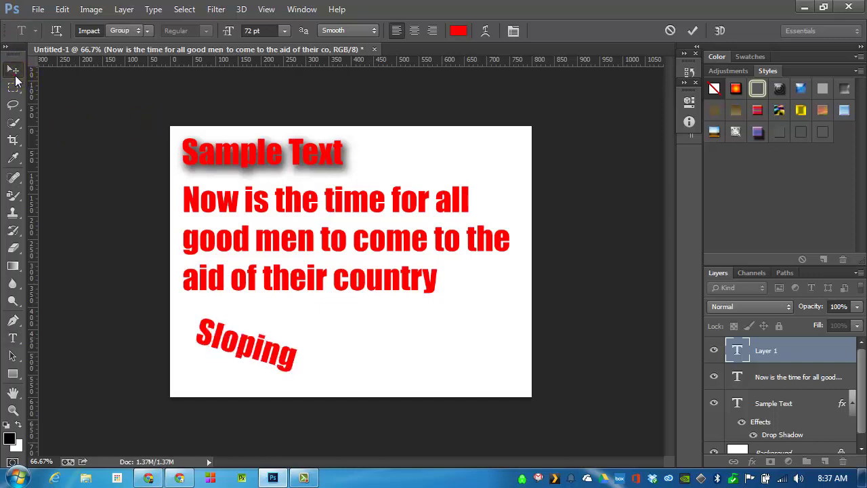
left_click_drag(230, 343, 212, 336)
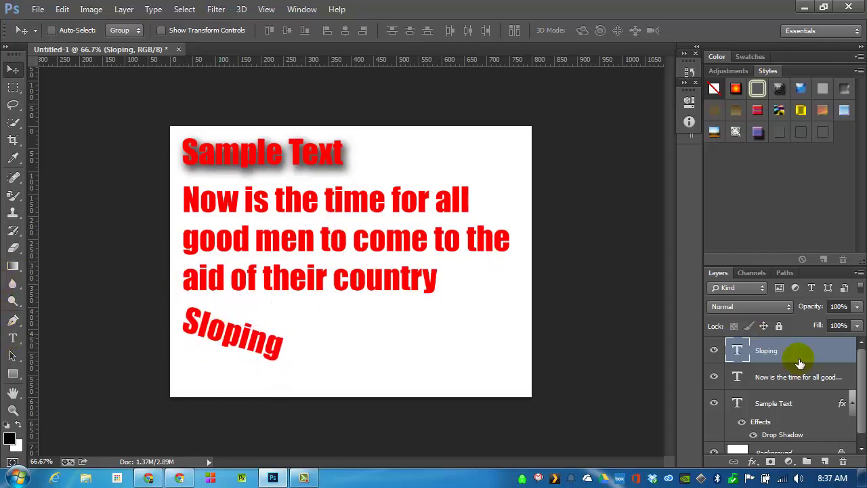
left_click(805, 378)
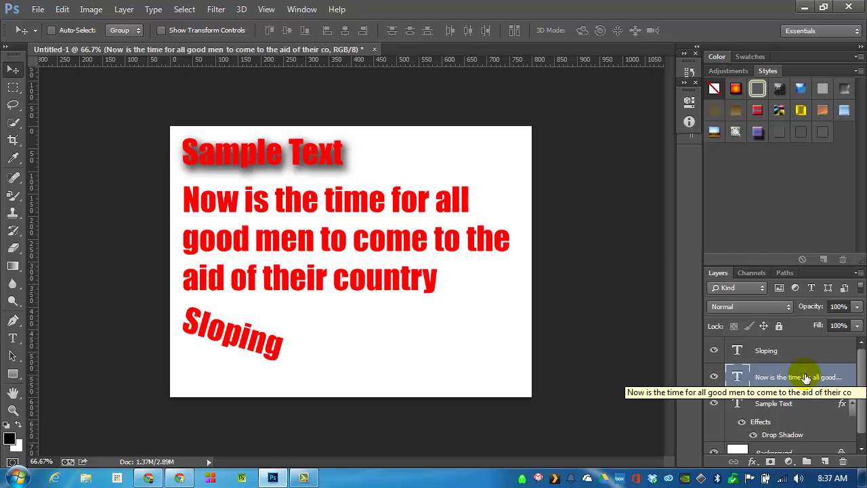
key("ctrl+t")
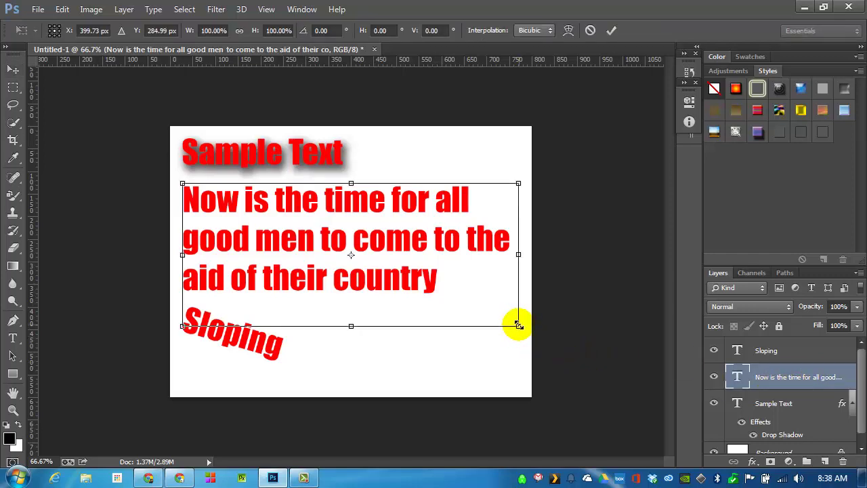
left_click_drag(518, 325, 355, 230)
left_click_drag(280, 223, 466, 177)
key("Return")
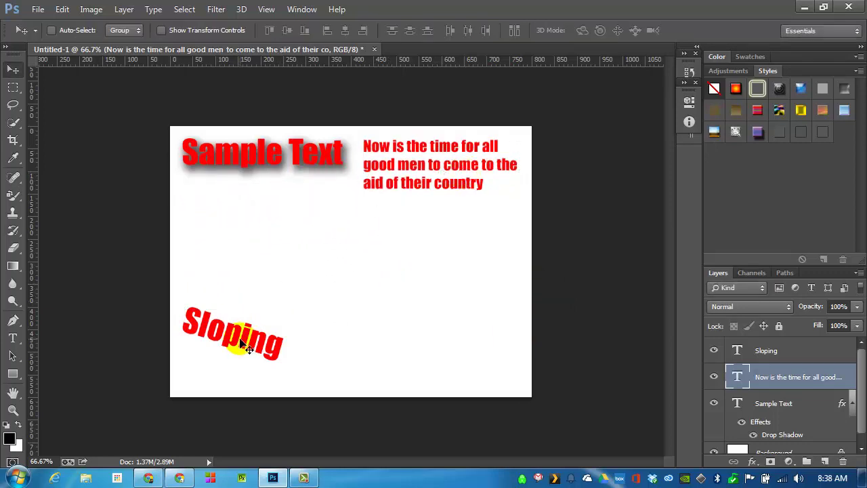
right_click(241, 340)
left_click(250, 348)
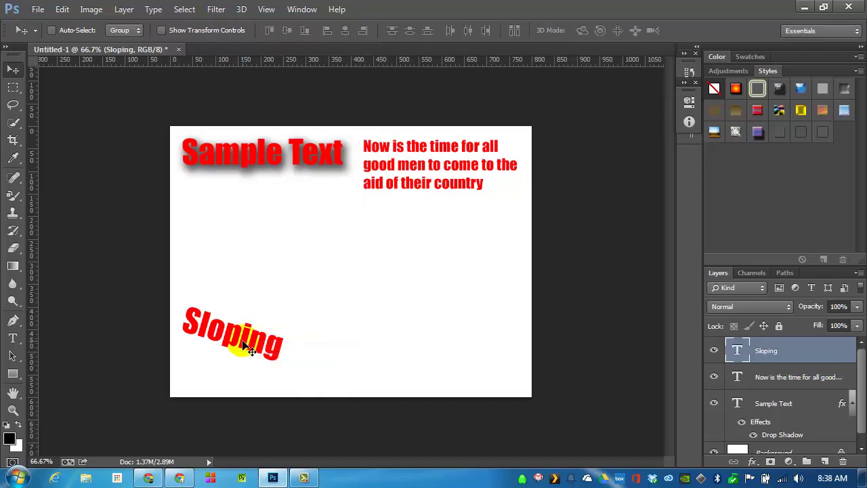
left_click_drag(250, 348, 246, 228)
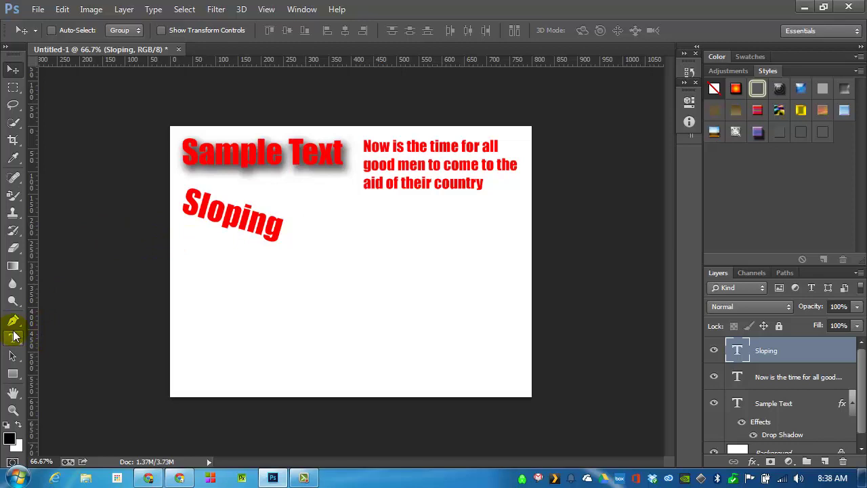
Draw a four-anchor S-shaped wave path across the lower canvas beneath 'Sloping'.
left_click(13, 321)
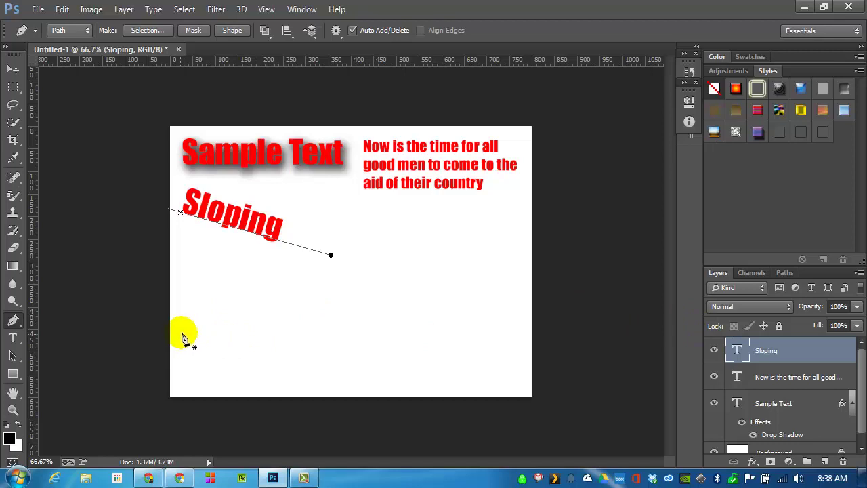
left_click(184, 330)
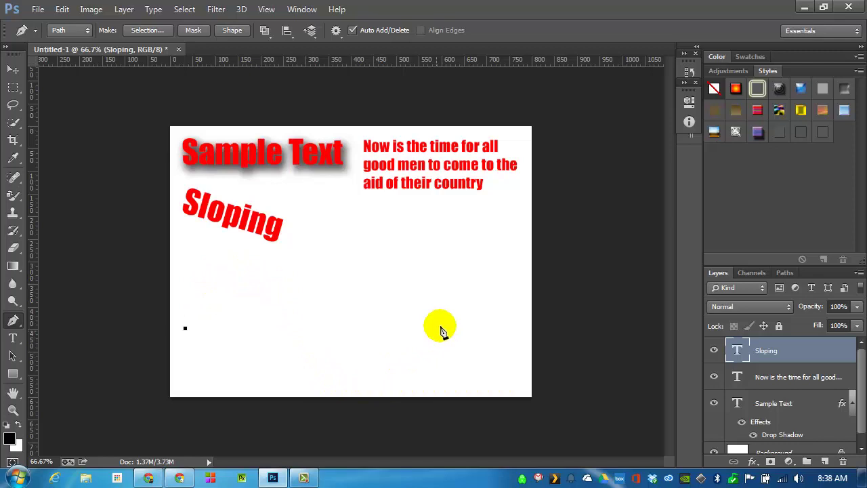
left_click(252, 285)
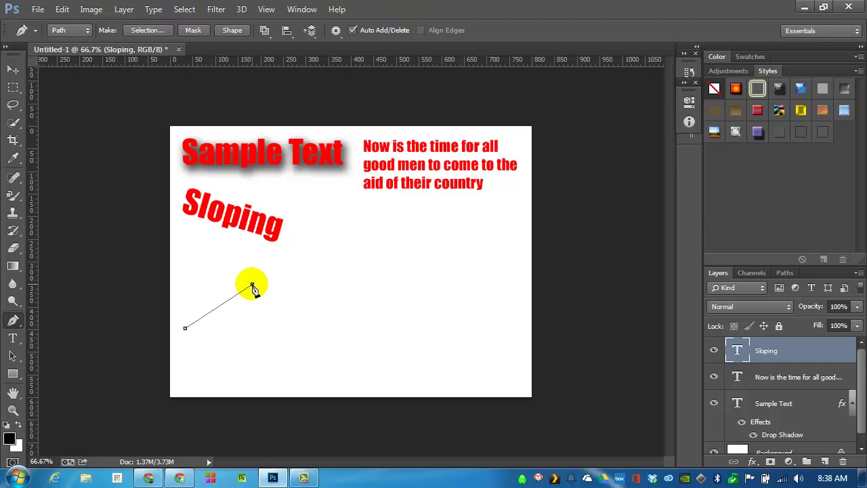
left_click_drag(252, 285, 312, 285)
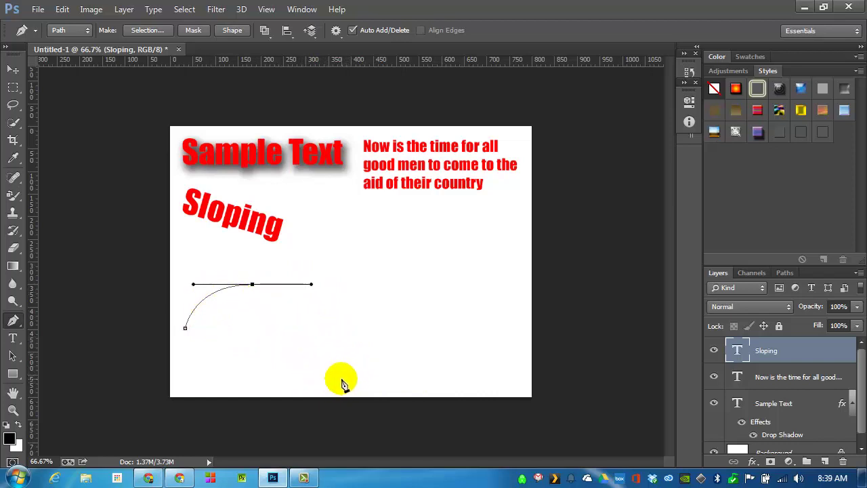
left_click_drag(342, 379, 402, 379)
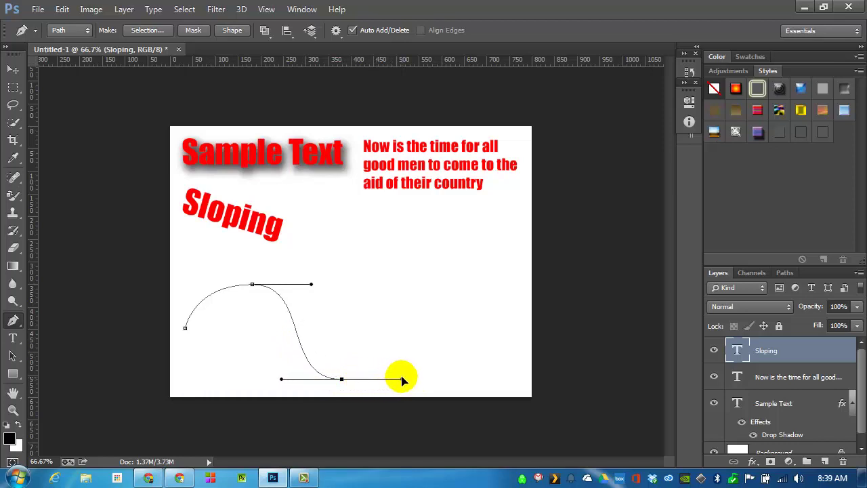
left_click(431, 299)
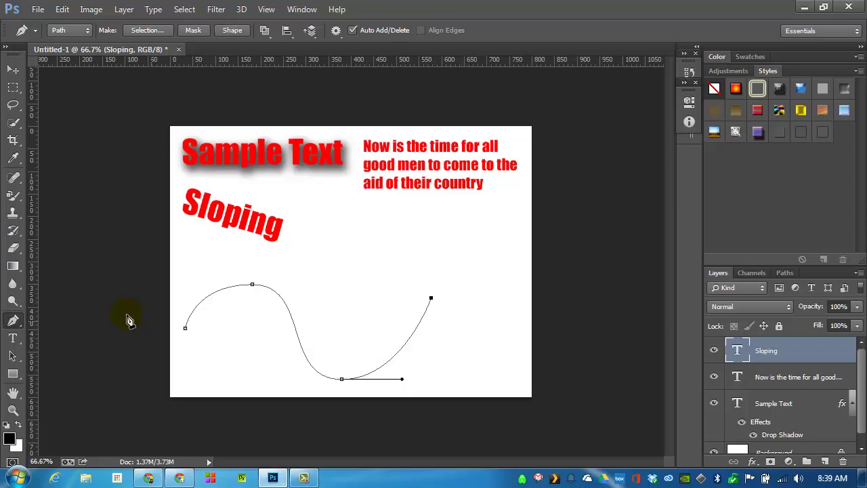
left_click(13, 339)
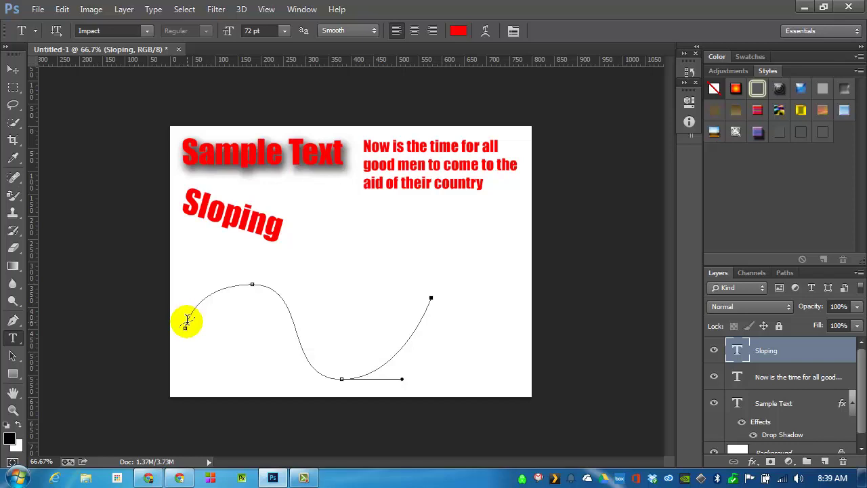
Type 'Rollercoaster ride' along the wave path from its left end and commit it.
left_click(187, 321)
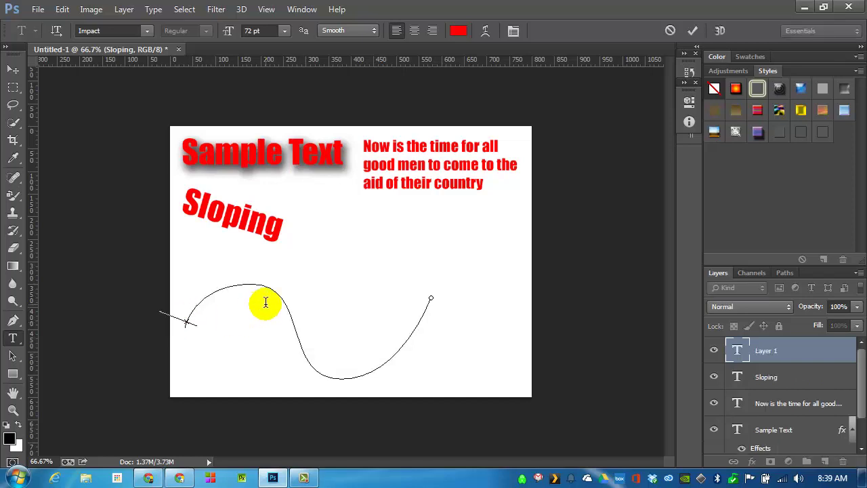
type("Roll")
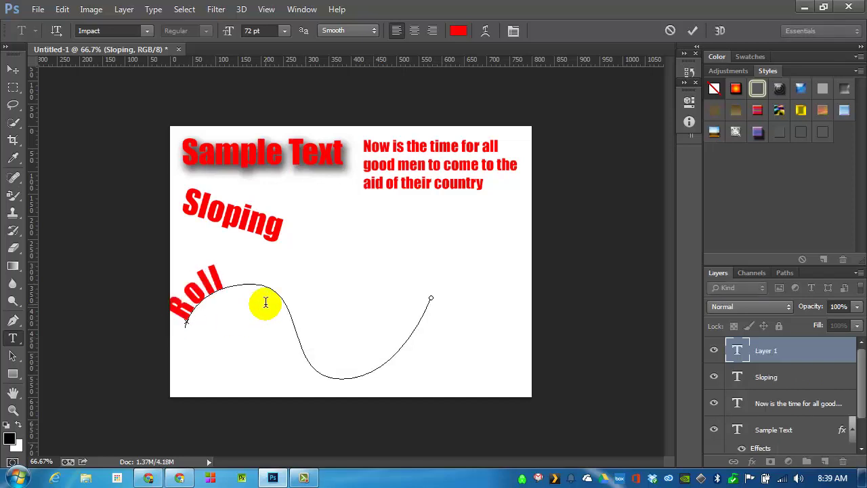
type("ercoaste")
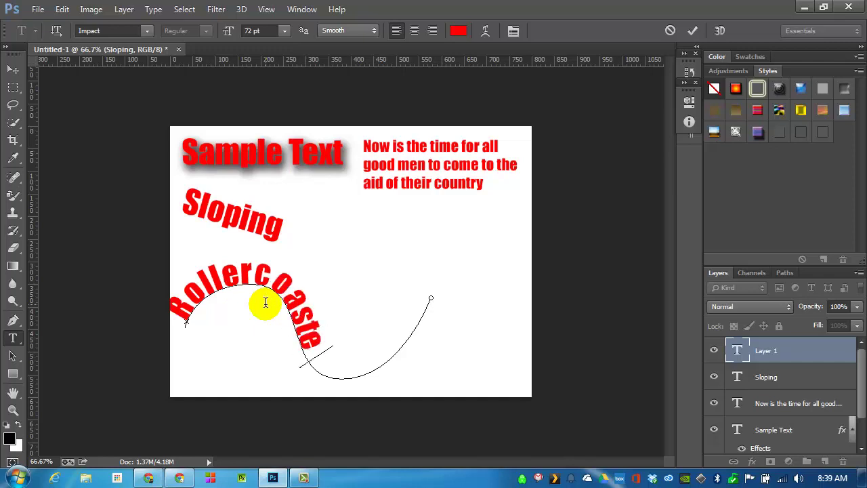
type("r!!")
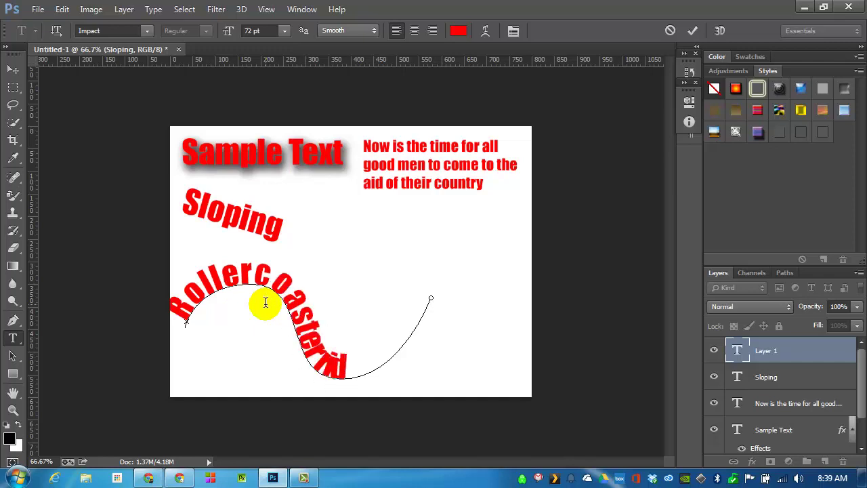
type("e")
left_click(15, 71)
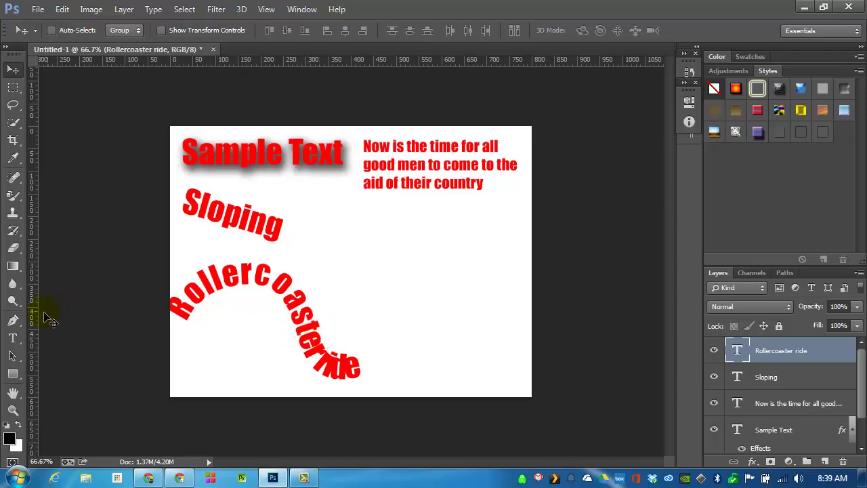
Add a centre-aligned 'Title' text layer right of centre and select the word.
left_click(13, 339)
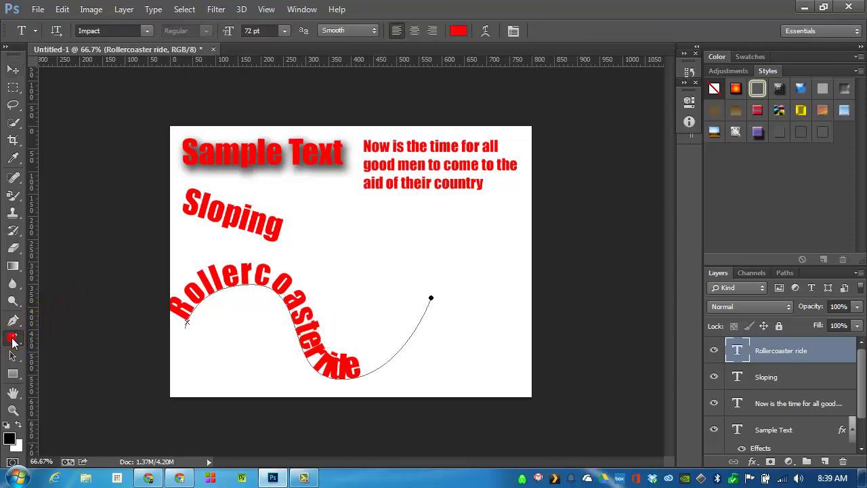
left_click(422, 250)
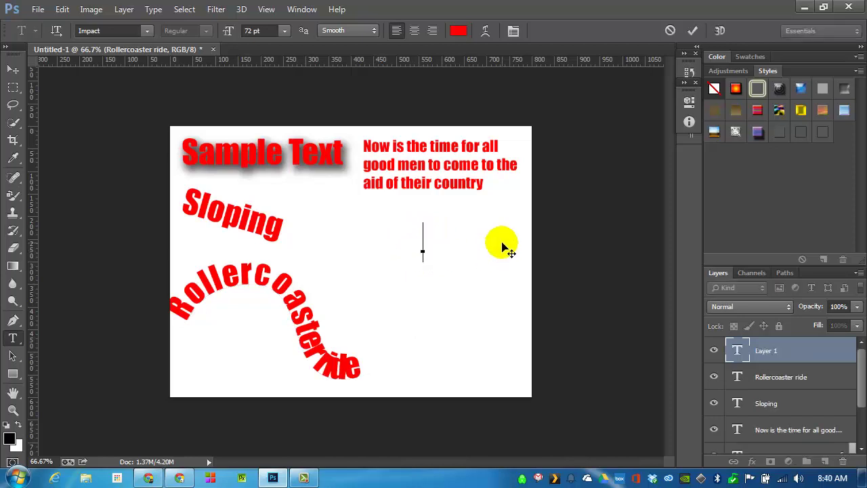
type("Title")
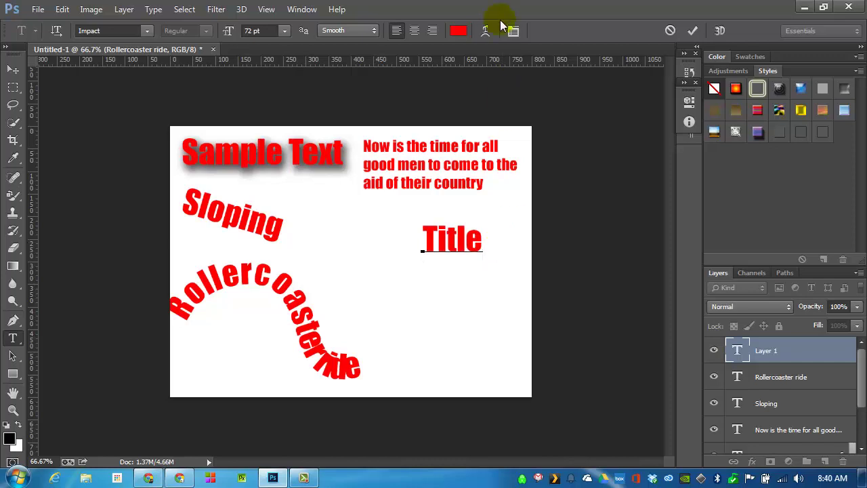
left_click(414, 30)
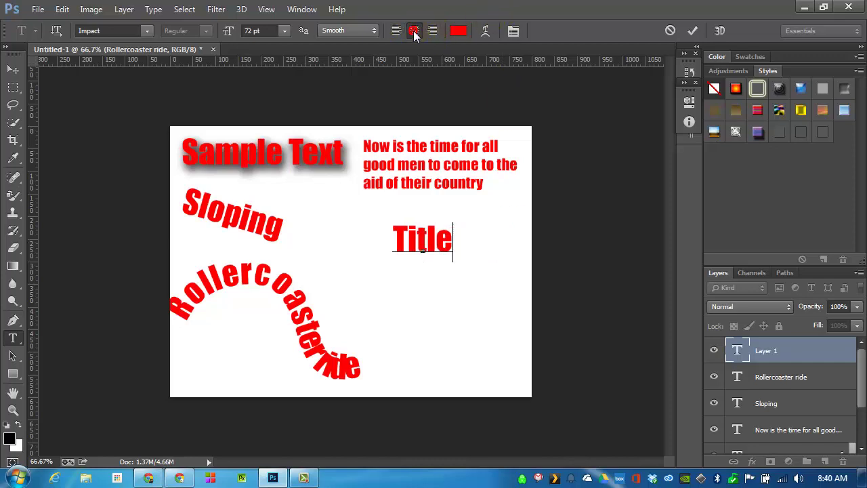
double_click(424, 241)
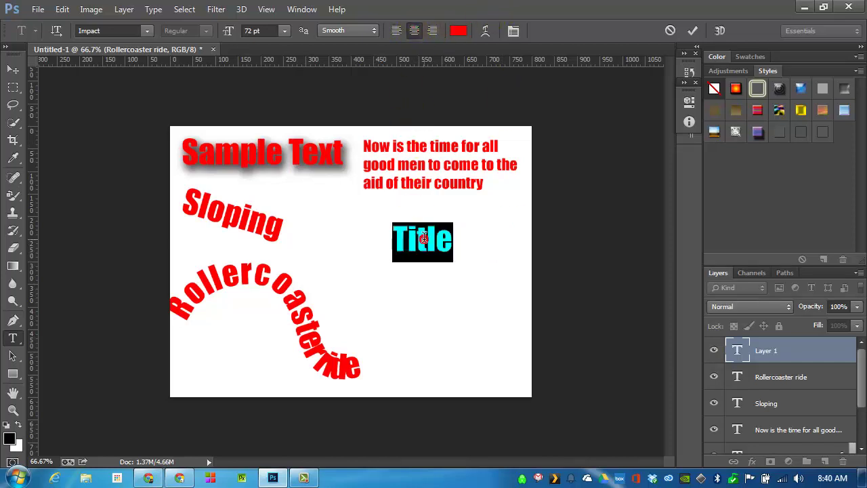
Try an Arc warp on 'Title', adjusting its bend and horizontal distortion.
left_click(487, 34)
left_click_drag(449, 102, 646, 68)
left_click(651, 93)
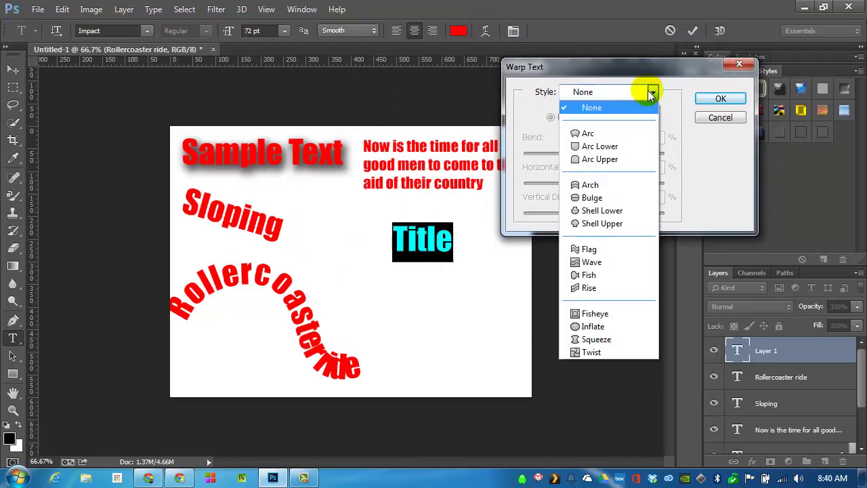
left_click(603, 135)
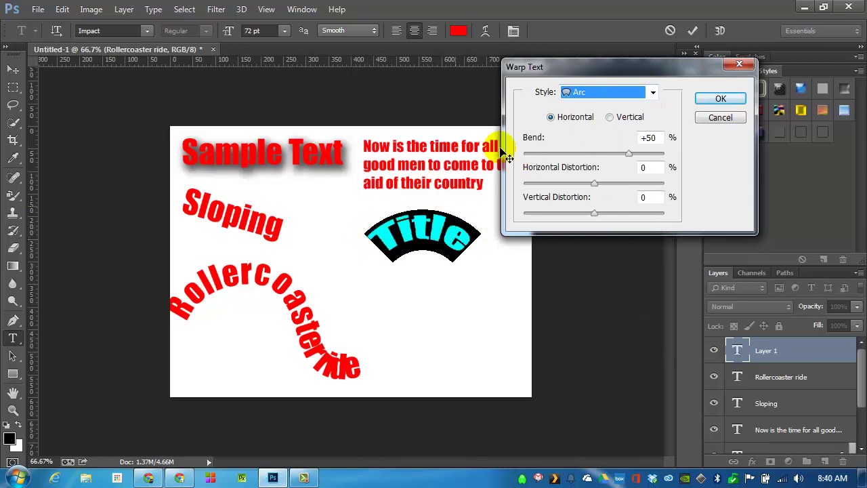
mouse_move(627, 153)
left_mouse_down()
mouse_move(551, 164)
mouse_move(619, 143)
left_mouse_up()
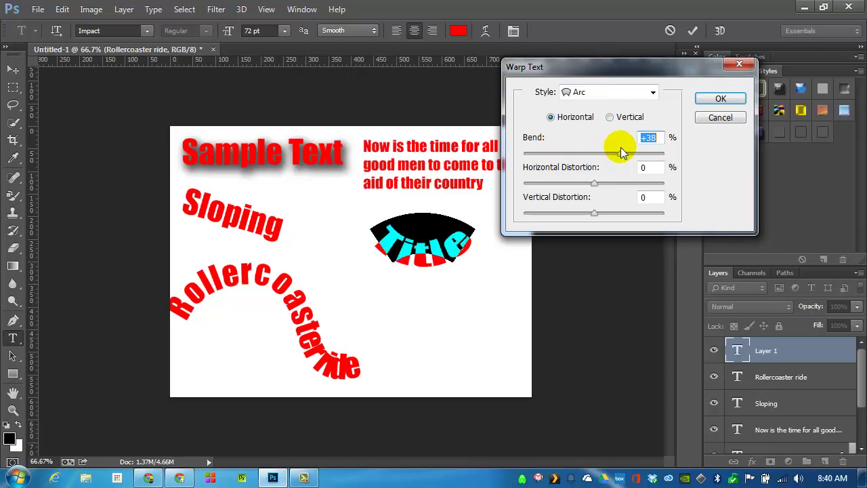
left_click(595, 179)
mouse_move(595, 183)
left_mouse_down()
mouse_move(633, 192)
mouse_move(594, 188)
left_mouse_up()
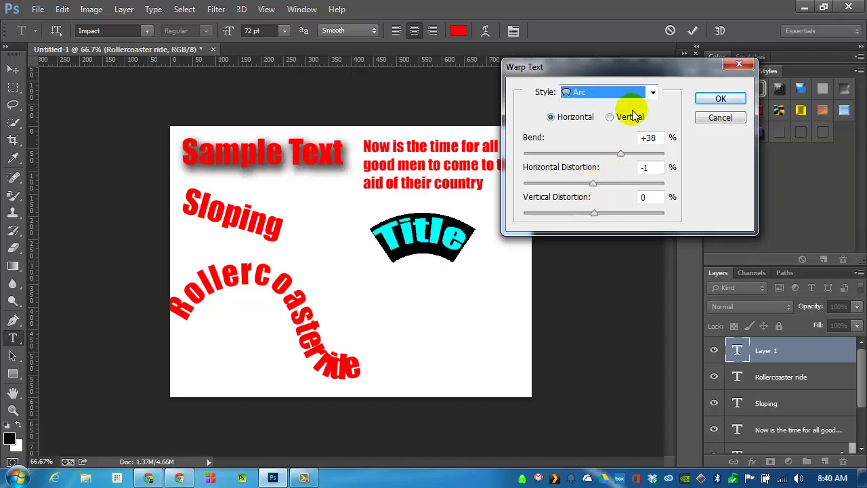
Switch the warp style to Wave and apply it to 'Title'.
left_click(625, 92)
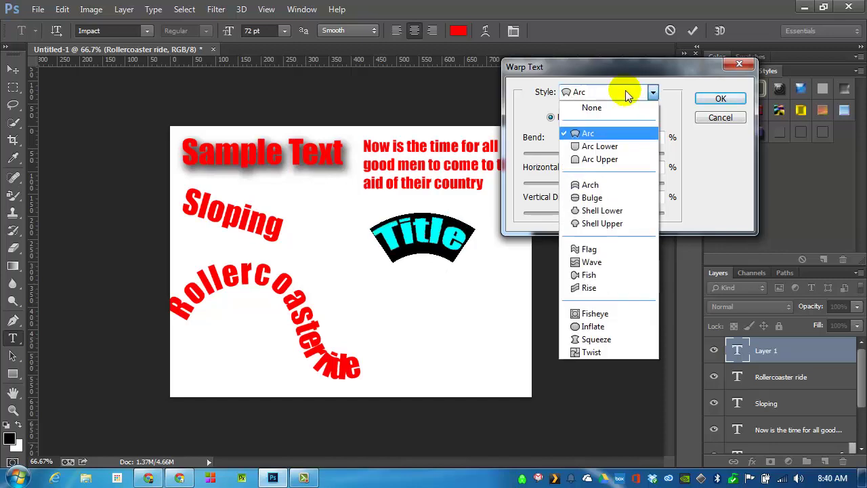
left_click(592, 262)
left_click(720, 99)
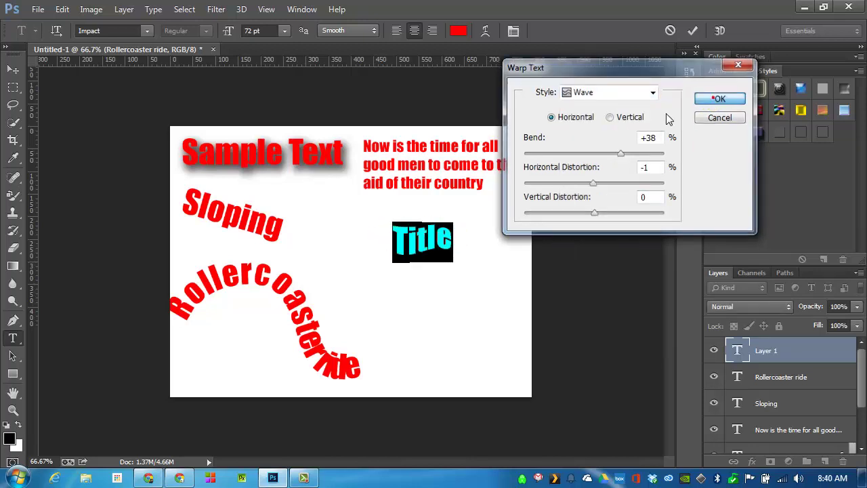
left_click(474, 210)
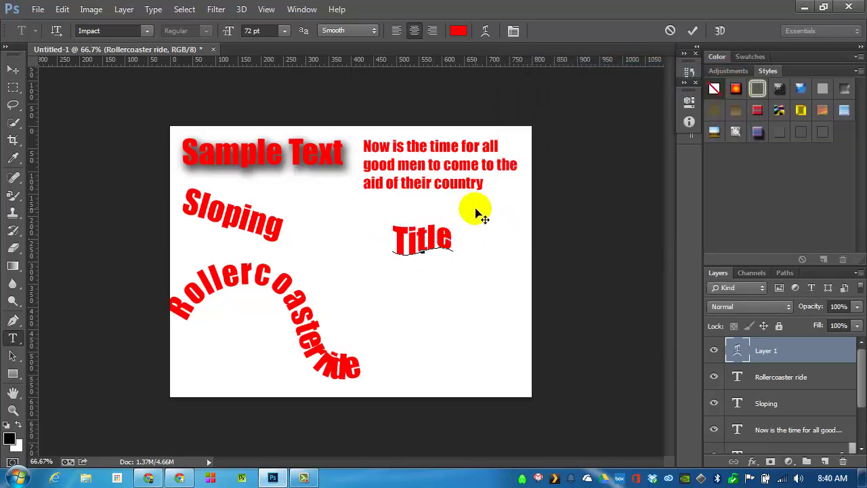
Extend the text to read 'Title is longer' and select it.
type("i")
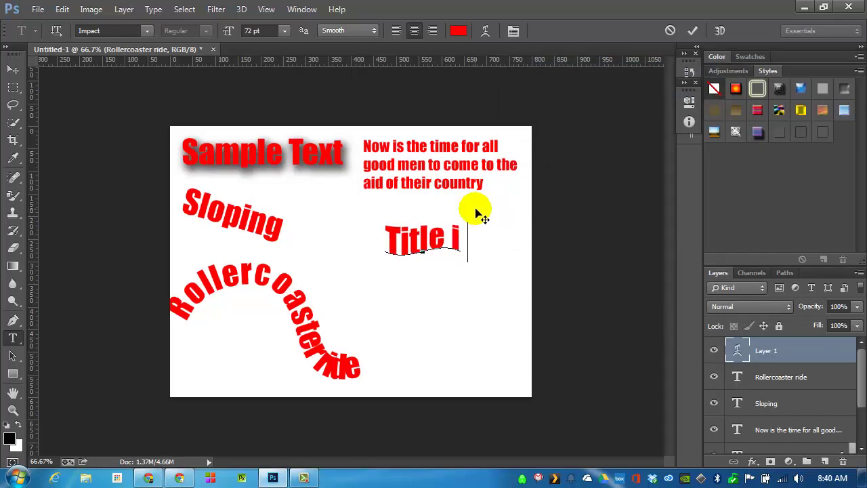
type("s longer")
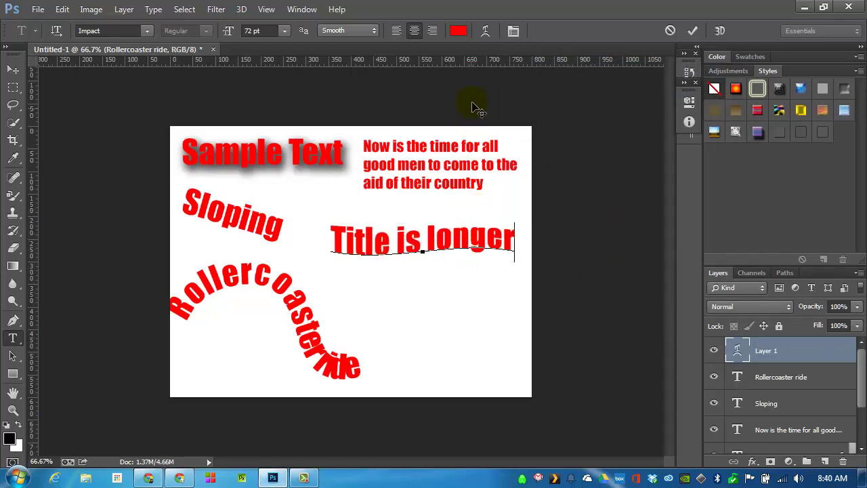
left_click(737, 350)
double_click(737, 351)
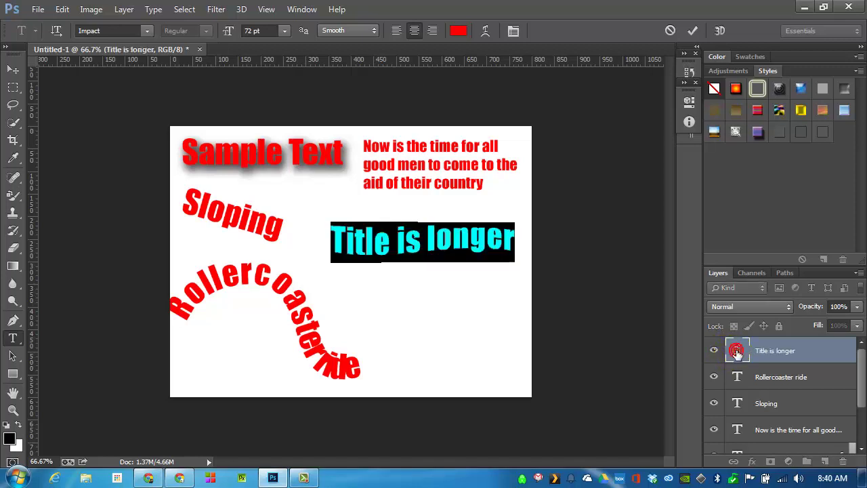
Apply a Bulge warp at +62% bend and move the title slightly lower.
left_click(486, 31)
left_click(649, 93)
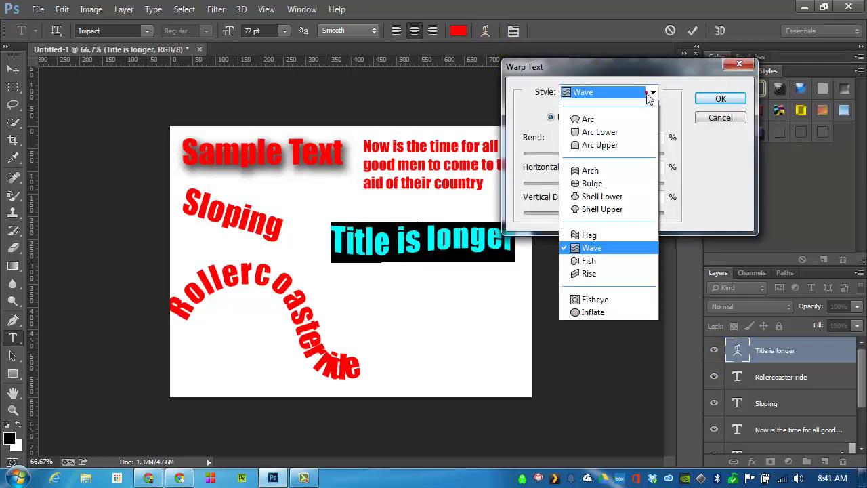
left_click(617, 184)
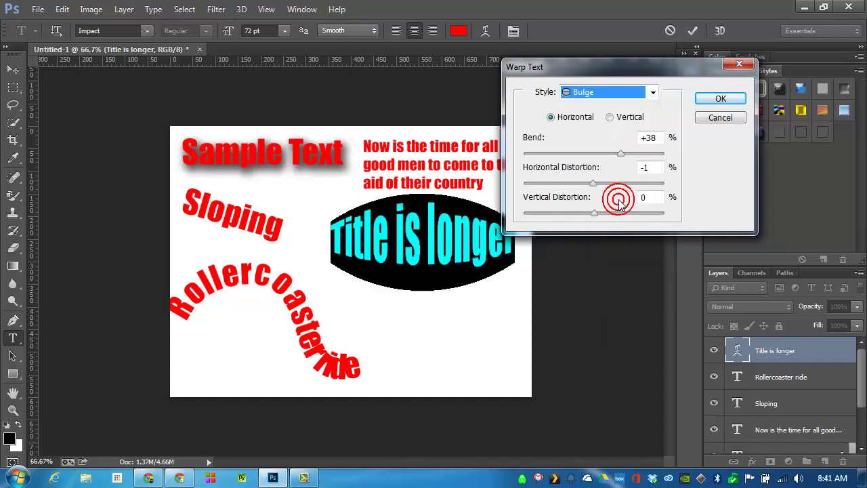
left_click_drag(621, 153, 639, 158)
left_click(721, 100)
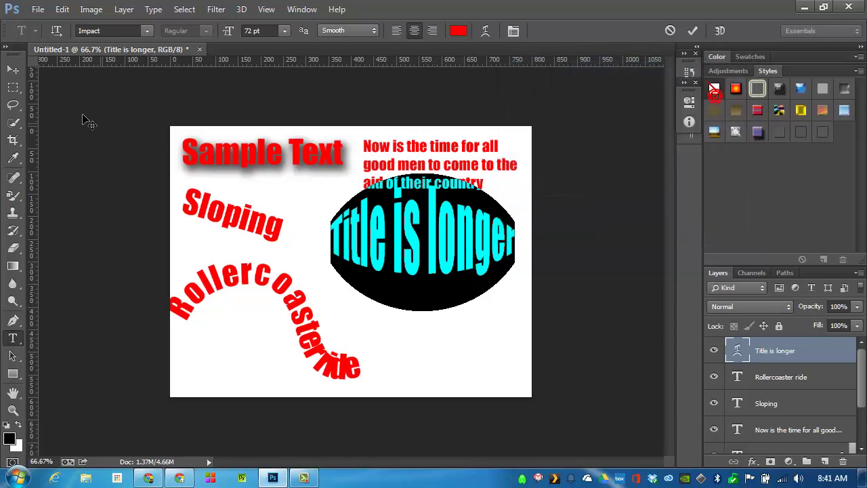
left_click(13, 70)
left_click_drag(432, 234, 437, 269)
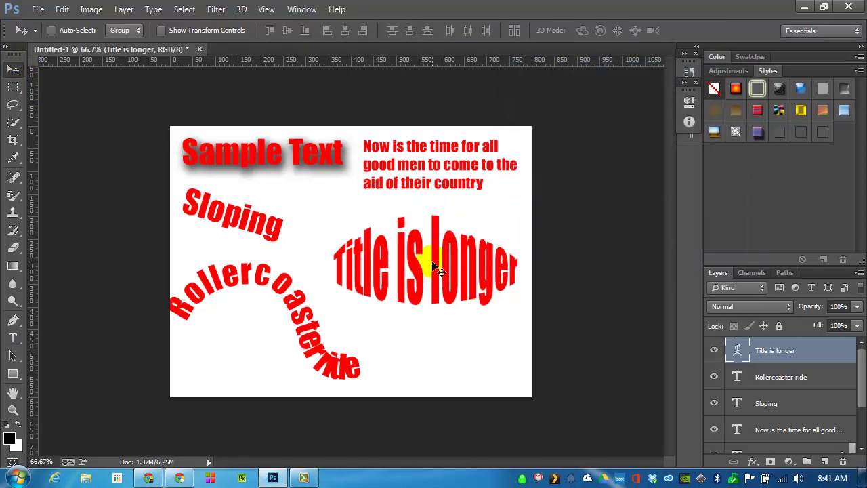